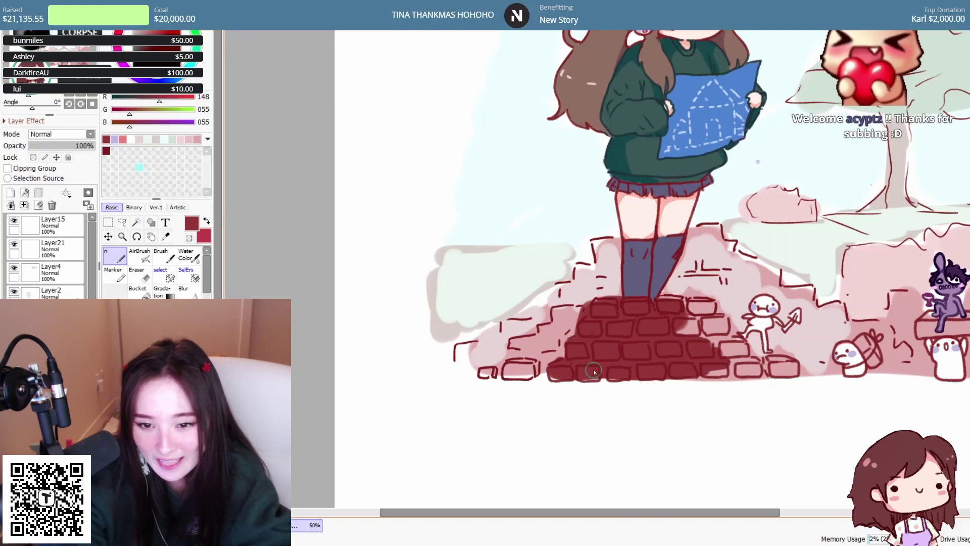
Fill the remaining unpainted bricks of the stepped pile and the loose bricks beside it with dark red
{"action": "mouse_move", "coordinate": [698, 368]}
{"action": "left_mouse_down"}
{"action": "mouse_move", "coordinate": [729, 353]}
{"action": "mouse_move", "coordinate": [755, 366]}
{"action": "mouse_move", "coordinate": [738, 345]}
{"action": "mouse_move", "coordinate": [692, 330]}
{"action": "mouse_move", "coordinate": [705, 314]}
{"action": "mouse_move", "coordinate": [659, 306]}
{"action": "mouse_move", "coordinate": [700, 310]}
{"action": "mouse_move", "coordinate": [723, 335]}
{"action": "left_mouse_up"}
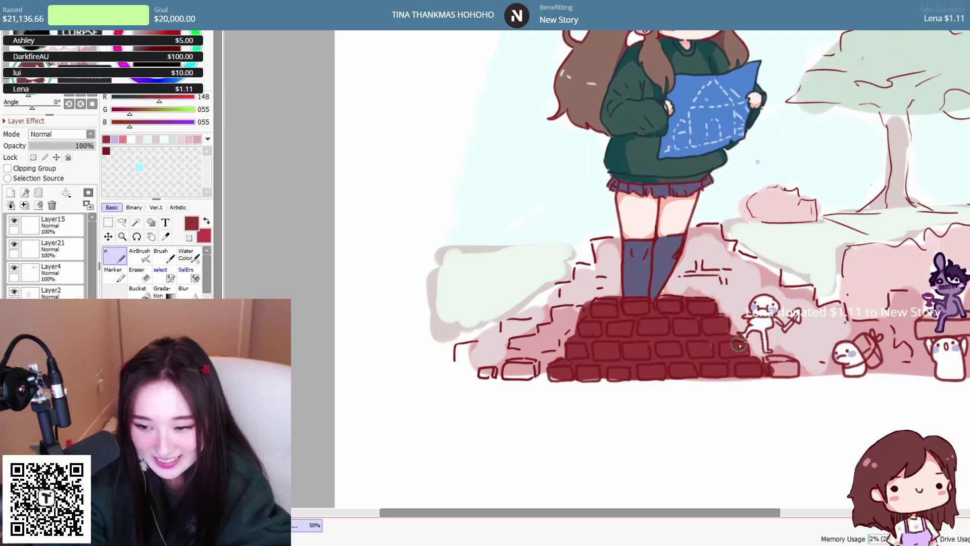
{"action": "left_click_drag", "start_coordinate": [761, 360], "coordinate": [783, 364]}
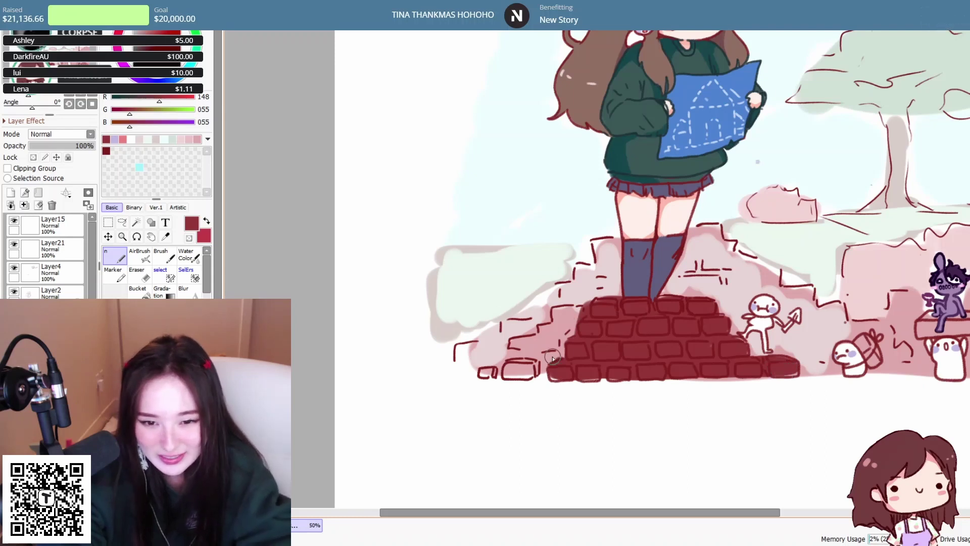
{"action": "left_click_drag", "start_coordinate": [524, 368], "coordinate": [493, 369]}
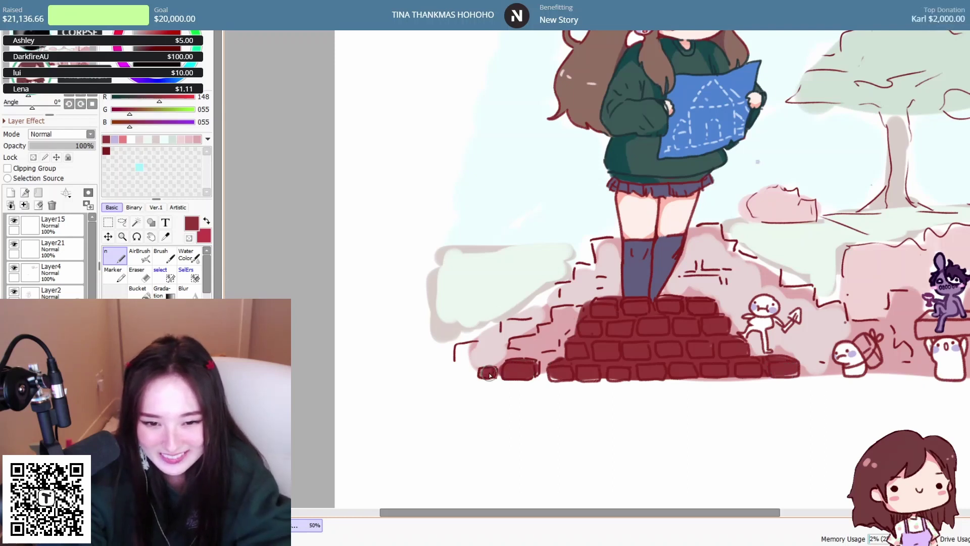
Paint the bundle on the back of the small white creature beside the brick pile dark red
{"action": "scroll", "coordinate": [849, 329], "scroll_direction": "up", "scroll_amount": 6}
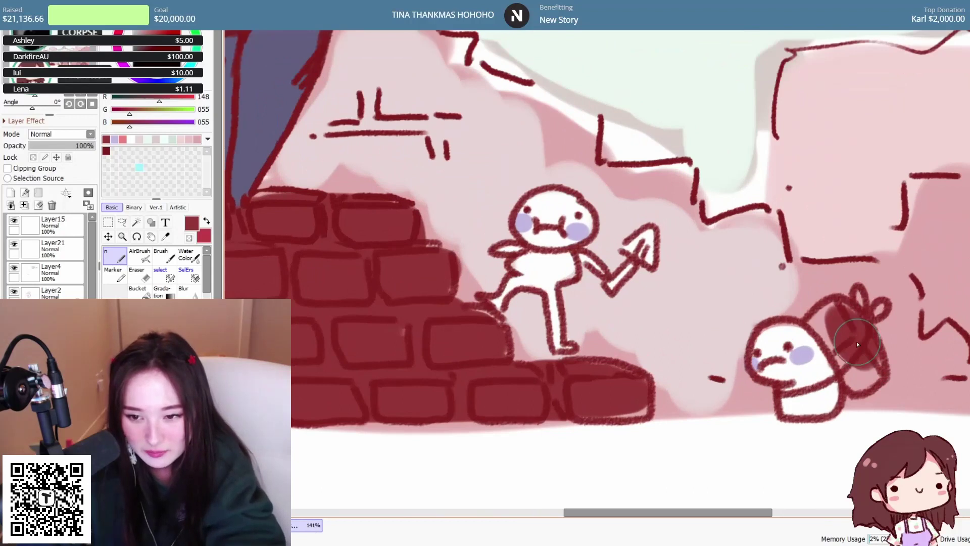
{"action": "left_click_drag", "start_coordinate": [839, 320], "coordinate": [861, 377]}
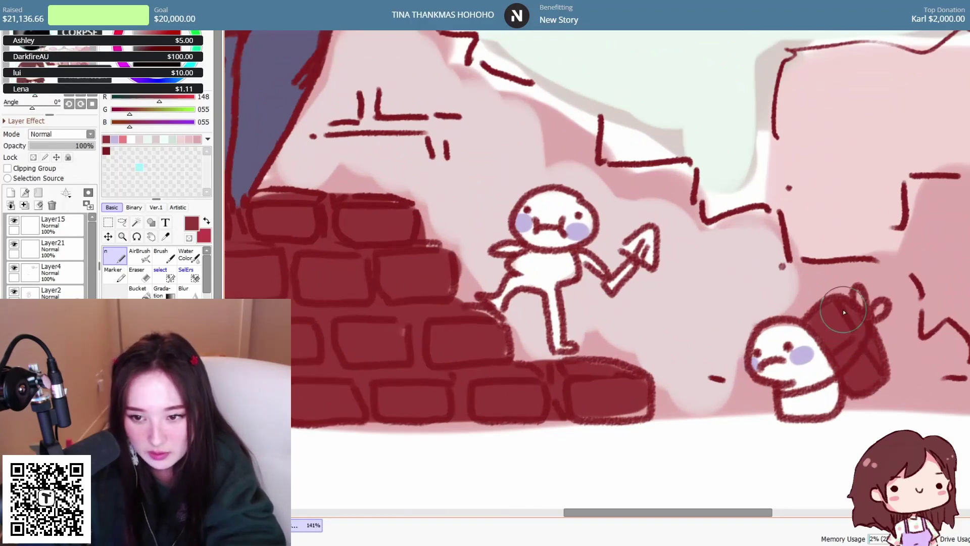
{"action": "scroll", "coordinate": [844, 311], "scroll_direction": "down", "scroll_amount": 8}
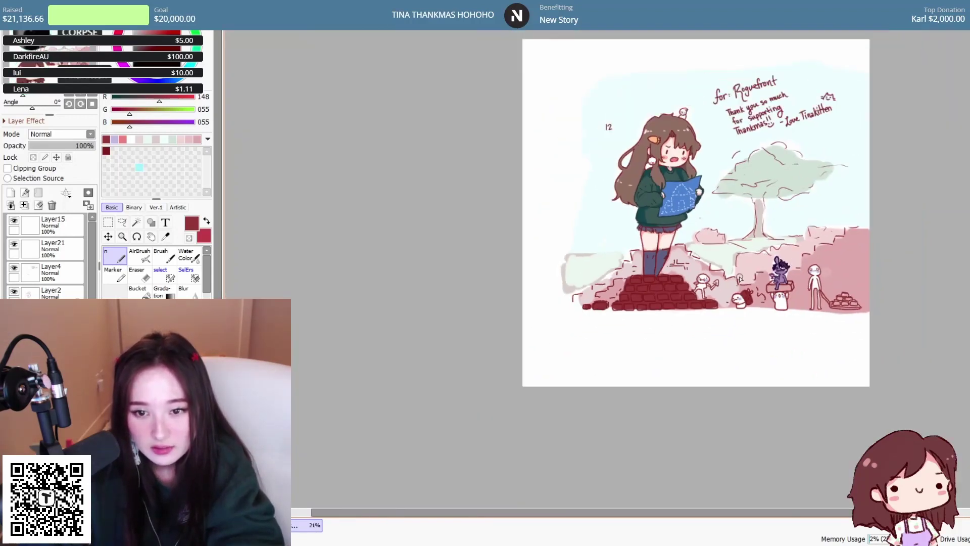
{"action": "scroll", "coordinate": [740, 279], "scroll_direction": "up", "scroll_amount": 5}
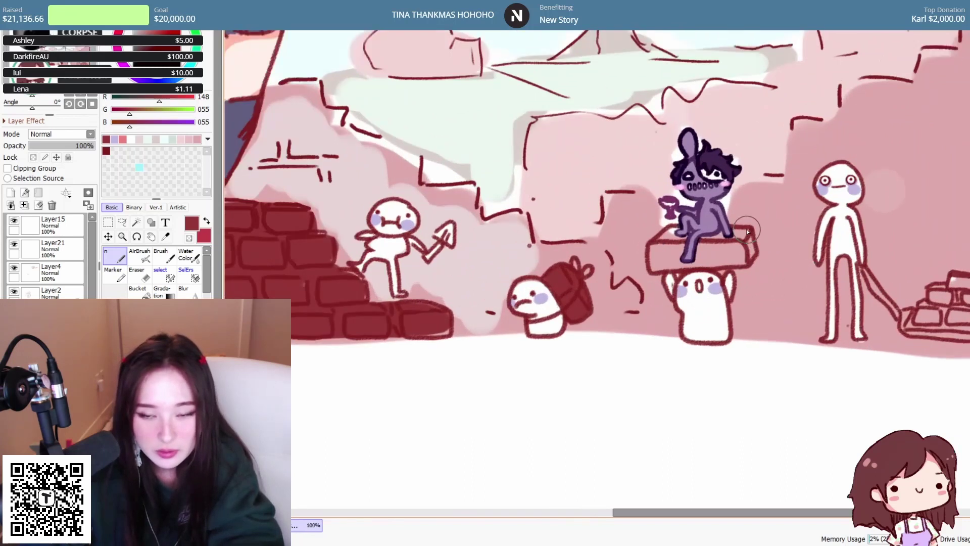
{"action": "scroll", "coordinate": [757, 237], "scroll_direction": "up", "scroll_amount": 1}
{"action": "left_click_drag", "start_coordinate": [712, 250], "coordinate": [697, 250]}
{"action": "scroll", "coordinate": [724, 252], "scroll_direction": "down", "scroll_amount": 1}
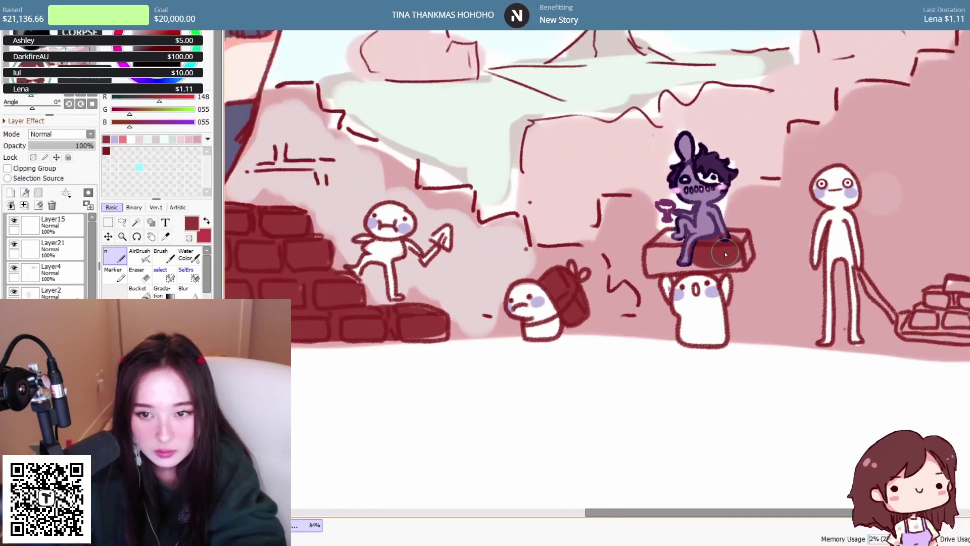
{"action": "key", "text": "ctrl+z"}
On a lower layer, paint the slab under the purple rabbit character and the bricks on the sled dark red
{"action": "scroll", "coordinate": [48, 258], "scroll_direction": "down", "scroll_amount": 3}
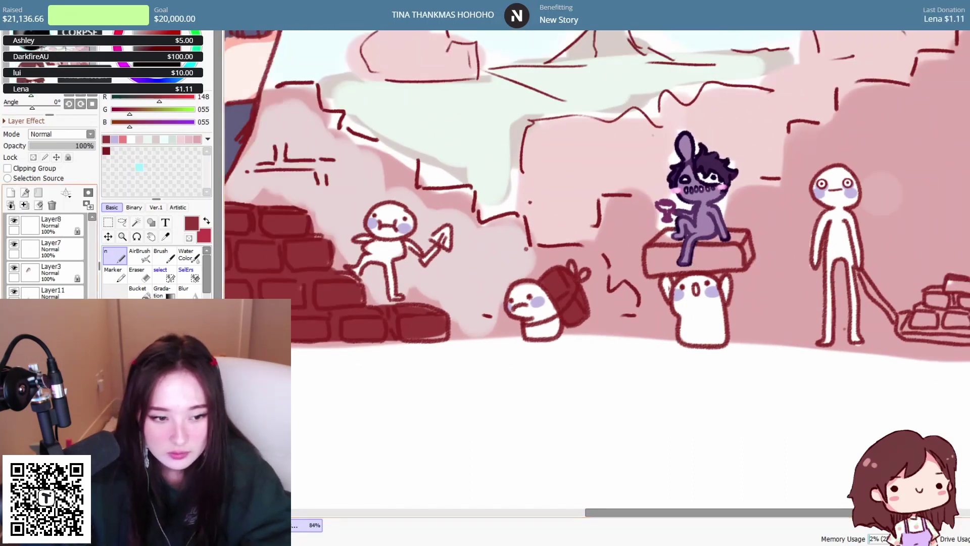
{"action": "scroll", "coordinate": [48, 257], "scroll_direction": "down", "scroll_amount": 3}
{"action": "left_click", "coordinate": [48, 314]}
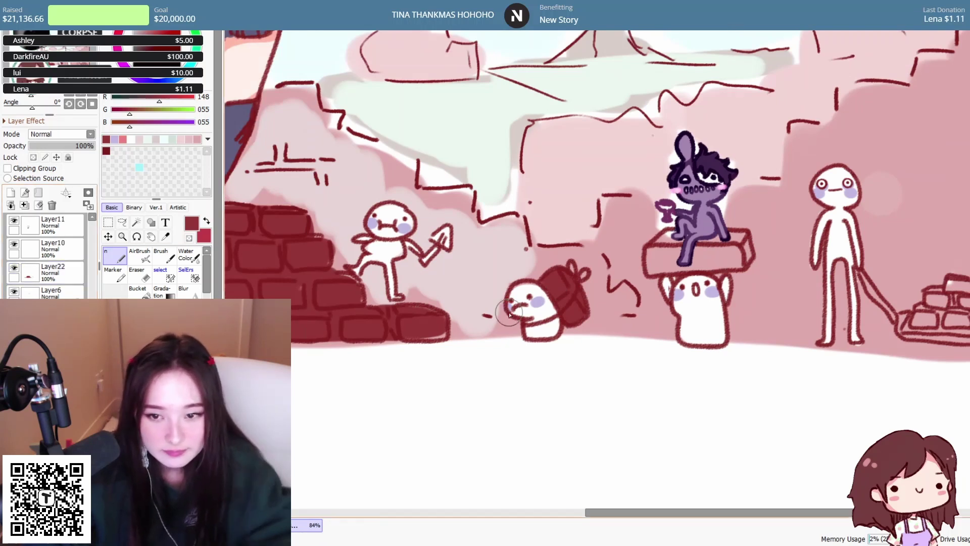
{"action": "mouse_move", "coordinate": [696, 258]}
{"action": "left_mouse_down"}
{"action": "mouse_move", "coordinate": [739, 247]}
{"action": "mouse_move", "coordinate": [659, 250]}
{"action": "left_mouse_up"}
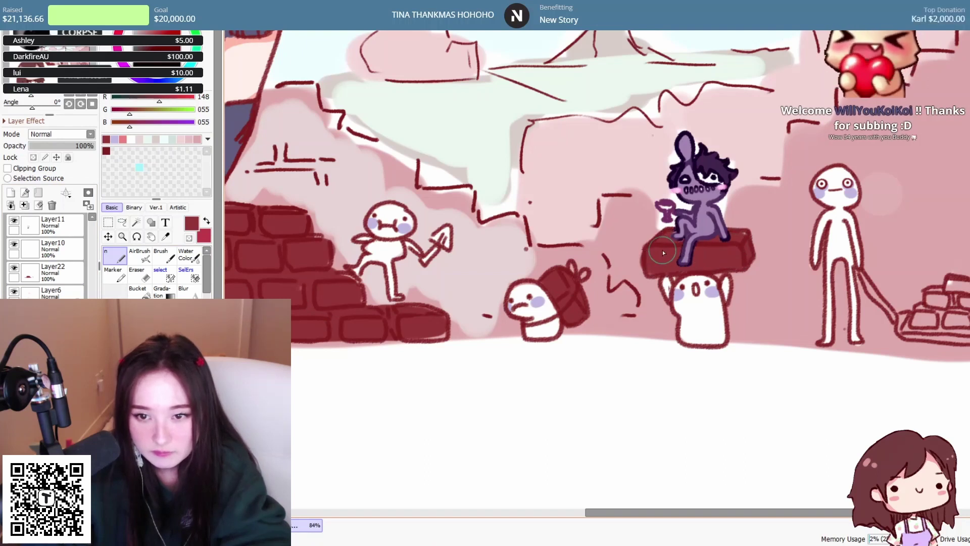
{"action": "mouse_move", "coordinate": [925, 318]}
{"action": "left_mouse_down"}
{"action": "mouse_move", "coordinate": [952, 310]}
{"action": "mouse_move", "coordinate": [947, 303]}
{"action": "mouse_move", "coordinate": [962, 290]}
{"action": "mouse_move", "coordinate": [963, 316]}
{"action": "left_mouse_up"}
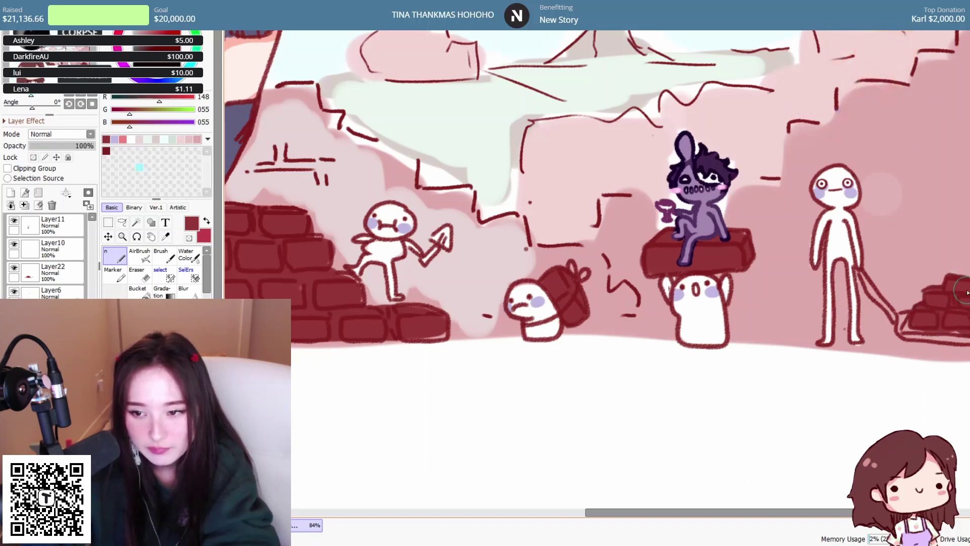
Examine the dark red brick colouring across the whole illustration and up close at the stepped pile
{"action": "key", "text": "ctrl+minus"}
{"action": "key", "text": "ctrl+minus"}
{"action": "key", "text": "ctrl+minus"}
{"action": "key", "text": "ctrl+minus"}
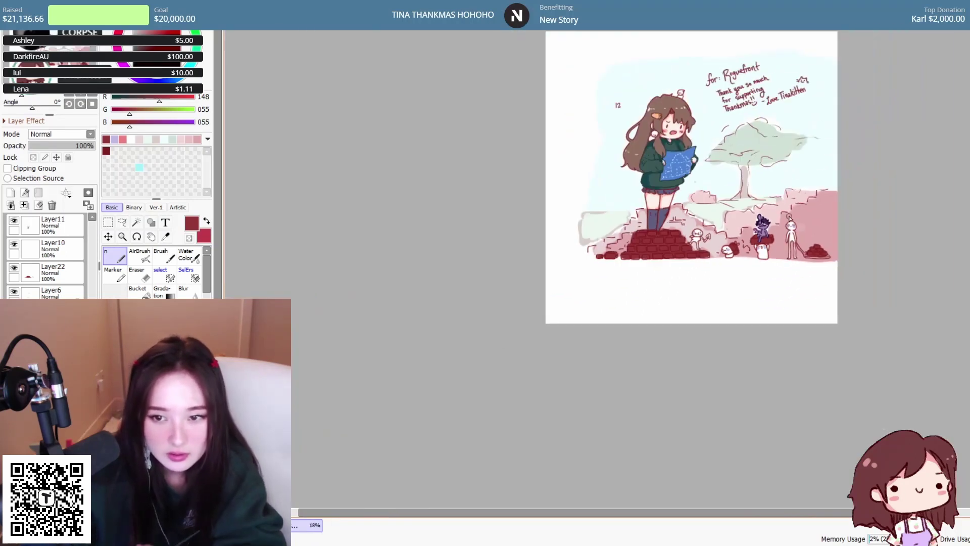
{"action": "key", "text": "ctrl+plus"}
{"action": "key", "text": "ctrl+plus"}
{"action": "key", "text": "ctrl+plus"}
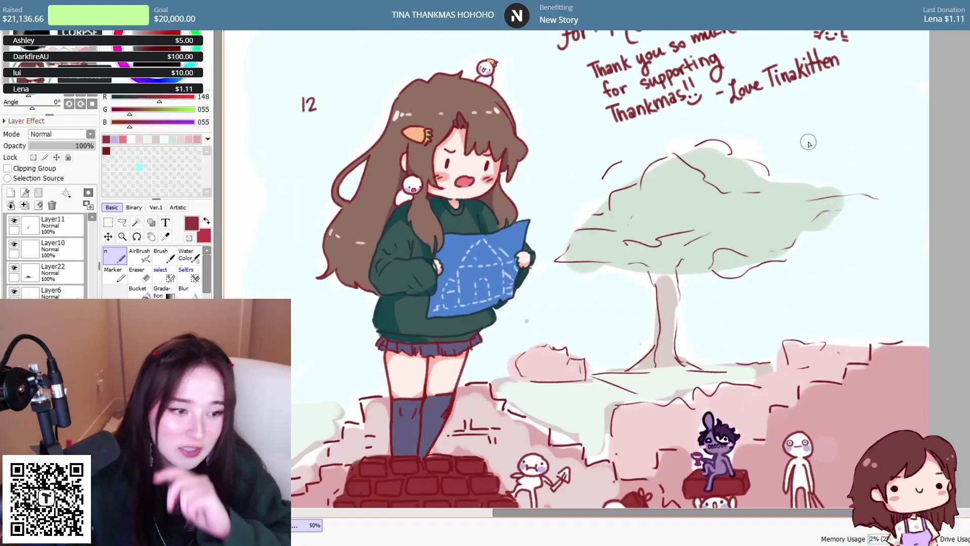
{"action": "key", "text": "ctrl+minus"}
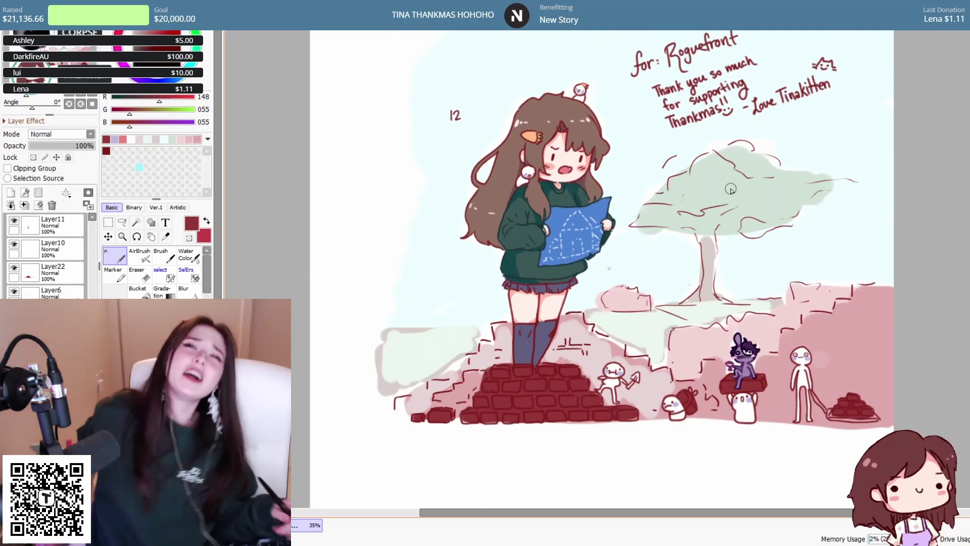
{"action": "scroll", "coordinate": [731, 189], "scroll_direction": "up", "scroll_amount": 4}
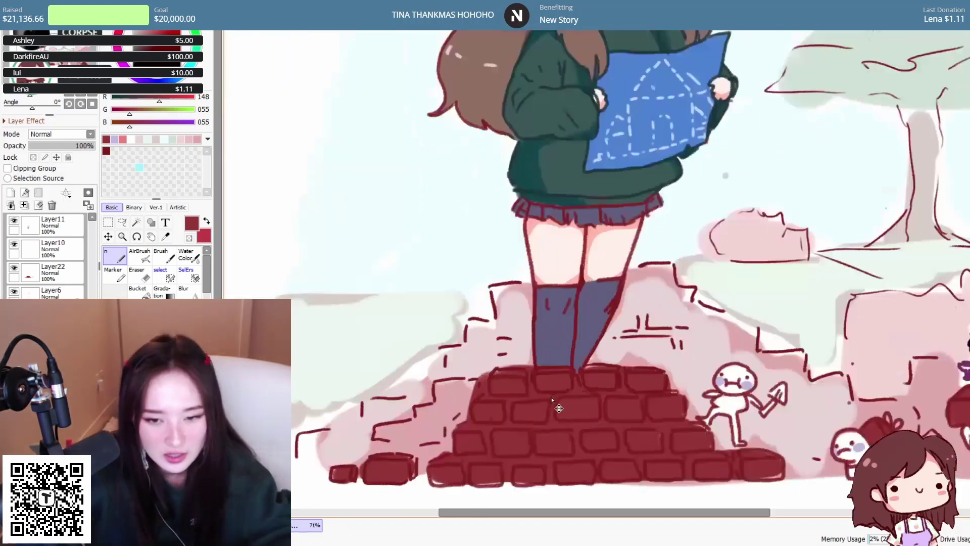
{"action": "scroll", "coordinate": [708, 456], "scroll_direction": "down", "scroll_amount": 3}
{"action": "scroll", "coordinate": [739, 184], "scroll_direction": "up", "scroll_amount": 1}
{"action": "scroll", "coordinate": [719, 347], "scroll_direction": "up", "scroll_amount": 5}
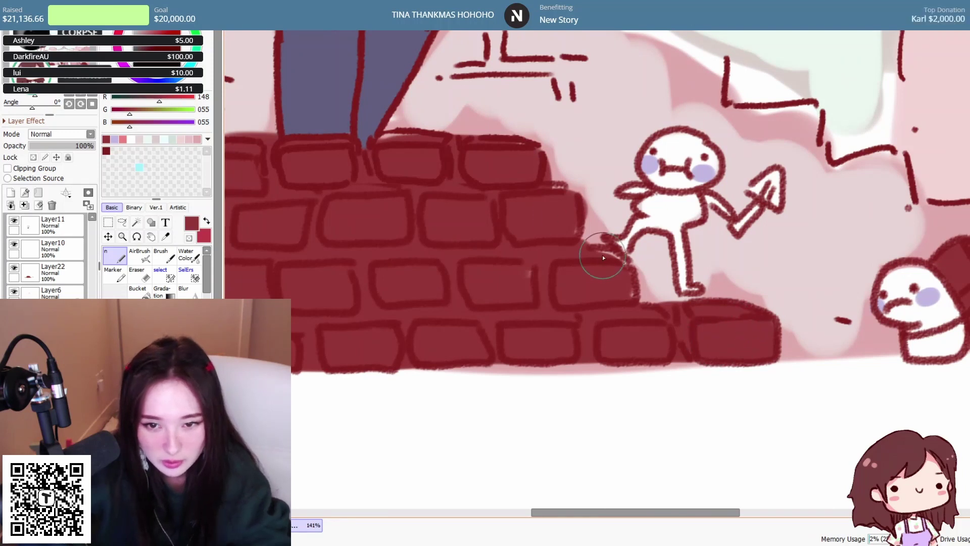
{"action": "scroll", "coordinate": [556, 212], "scroll_direction": "down", "scroll_amount": 5}
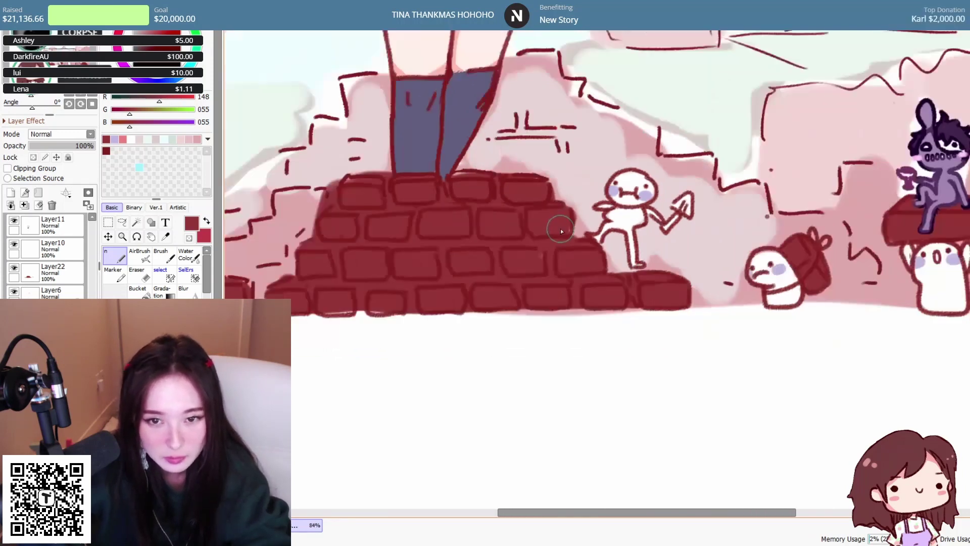
{"action": "scroll", "coordinate": [439, 195], "scroll_direction": "up", "scroll_amount": 3}
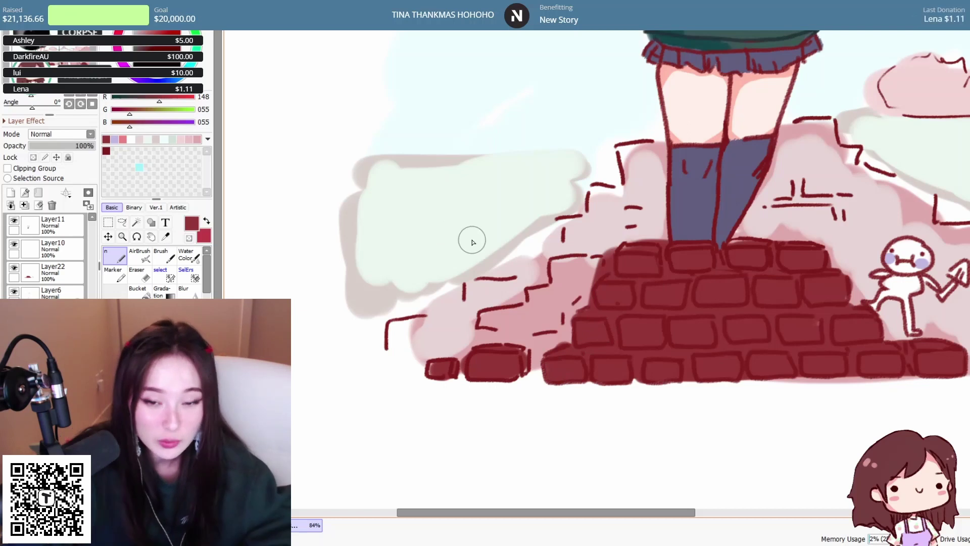
Set the brush colour to cream, RGB 255, 240, 219, and create a new layer directly above Layer22
{"action": "left_click", "coordinate": [181, 139]}
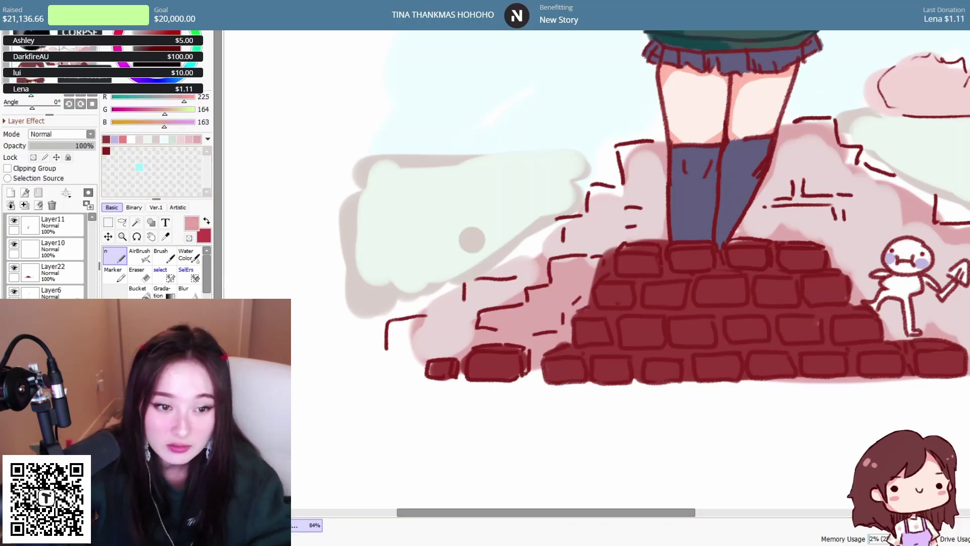
{"action": "left_click_drag", "start_coordinate": [172, 109], "coordinate": [179, 109]}
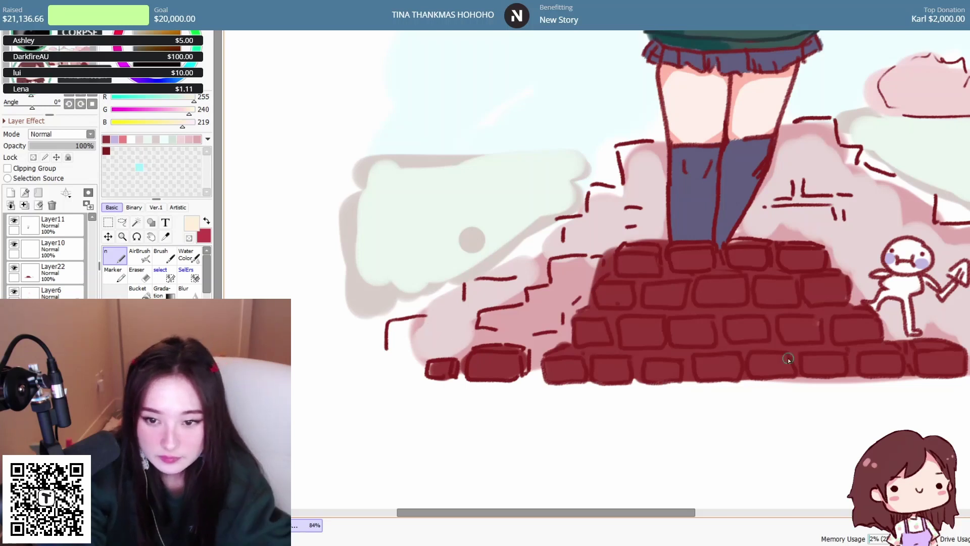
{"action": "left_click_drag", "start_coordinate": [877, 347], "coordinate": [821, 349]}
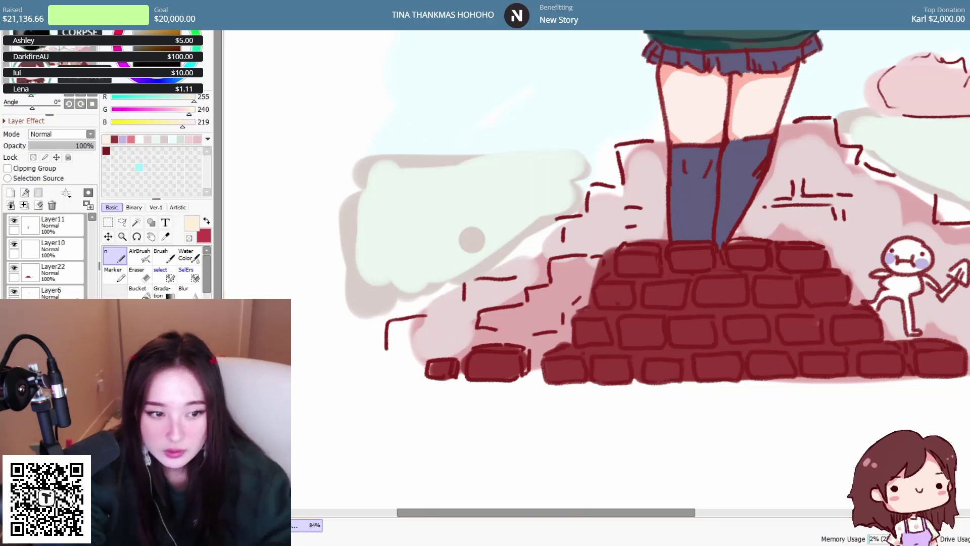
{"action": "left_click", "coordinate": [11, 193]}
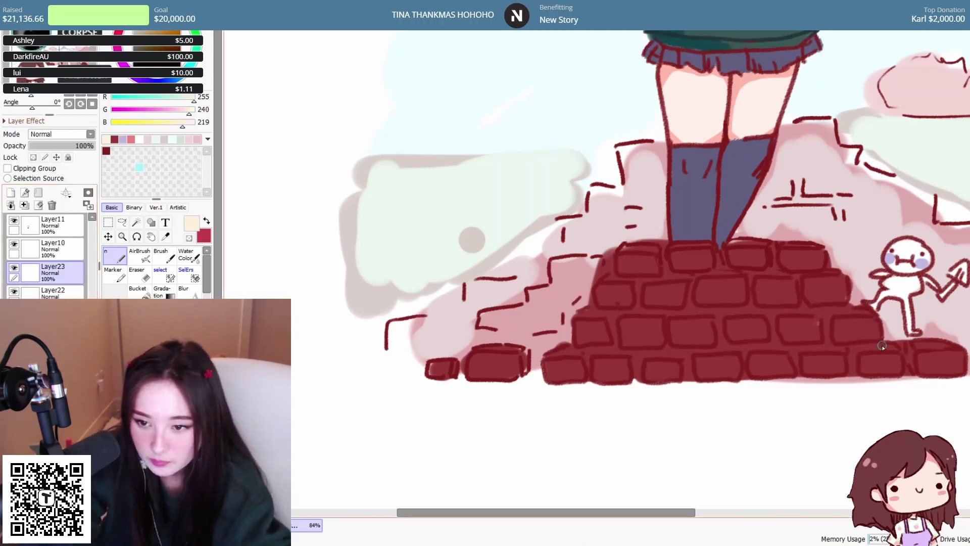
{"action": "left_click_drag", "start_coordinate": [914, 344], "coordinate": [815, 348]}
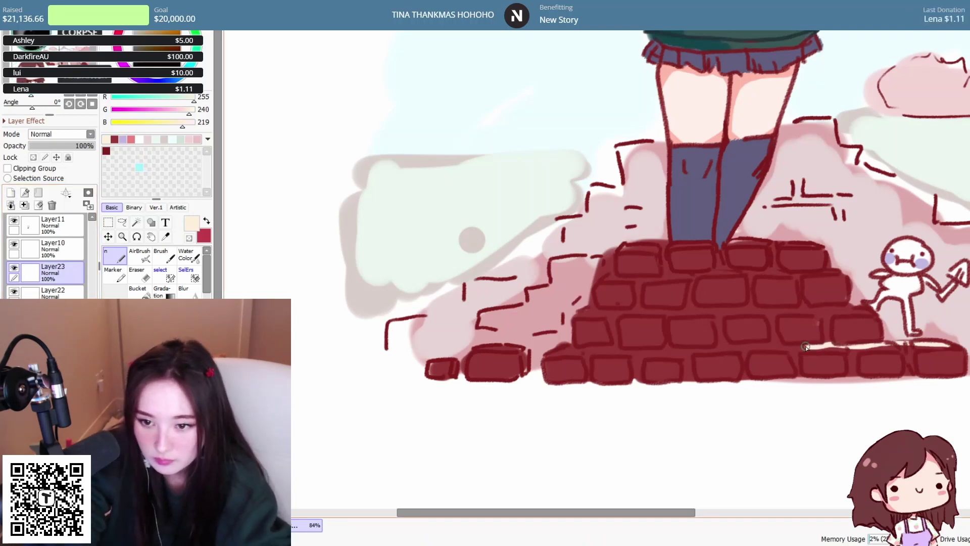
{"action": "left_click_drag", "start_coordinate": [700, 346], "coordinate": [551, 354]}
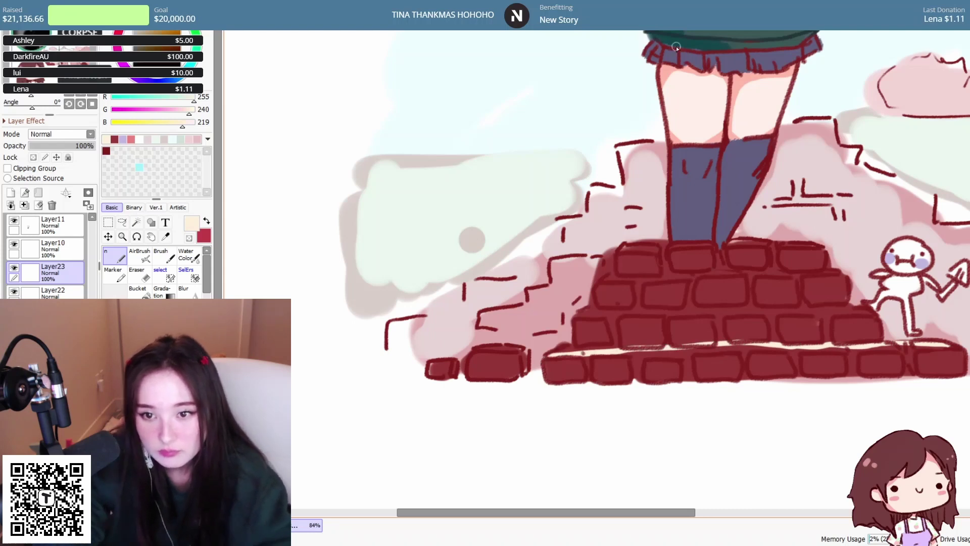
{"action": "scroll", "coordinate": [875, 263], "scroll_direction": "down", "scroll_amount": 4}
{"action": "scroll", "coordinate": [870, 263], "scroll_direction": "up", "scroll_amount": 3}
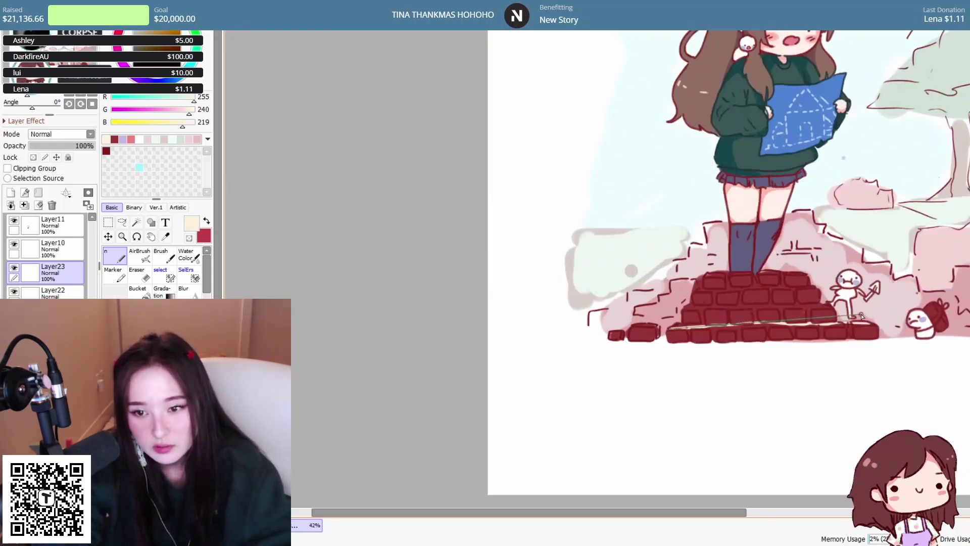
{"action": "scroll", "coordinate": [879, 313], "scroll_direction": "up", "scroll_amount": 1}
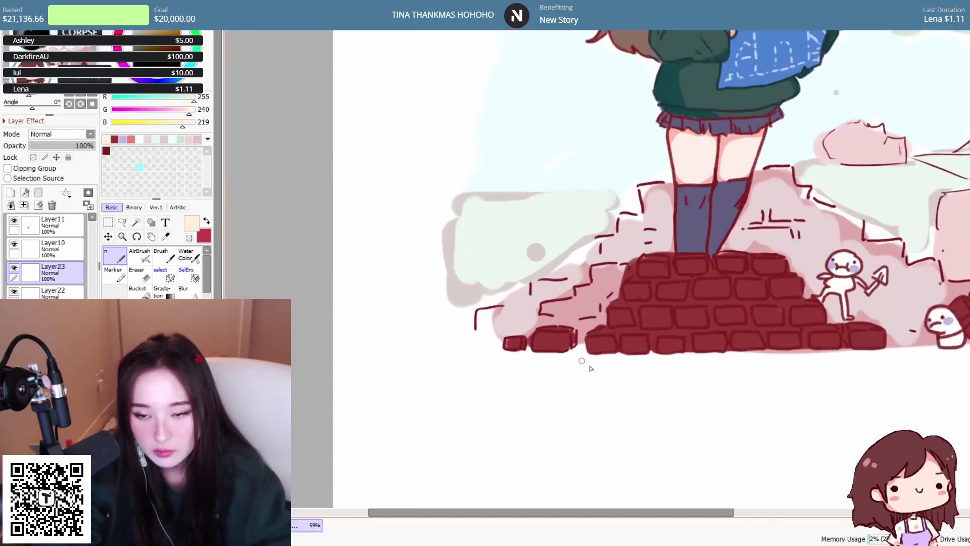
Paint thin cream mortar lines in the gaps between the bricks of the stepped pile on Layer23
{"action": "scroll", "coordinate": [879, 305], "scroll_direction": "up", "scroll_amount": 1}
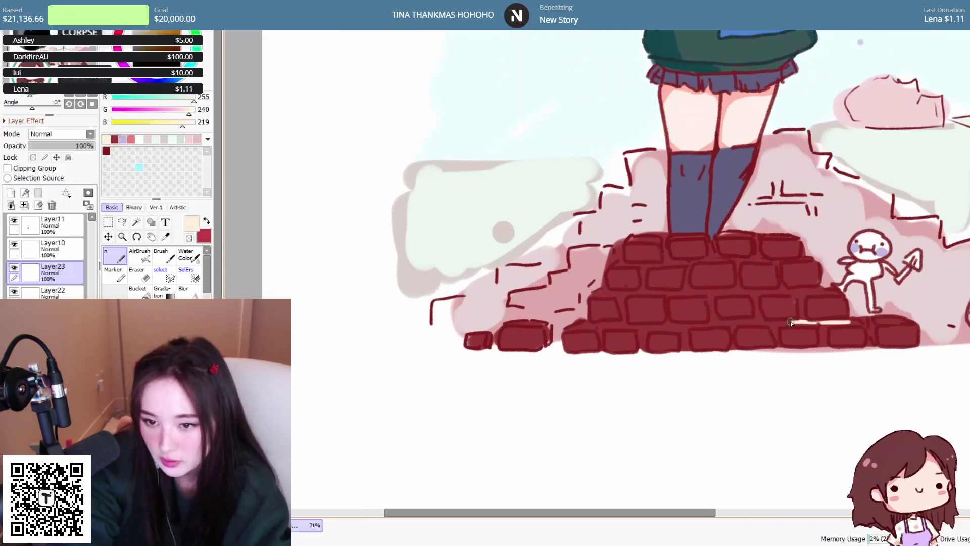
{"action": "left_click", "coordinate": [679, 324]}
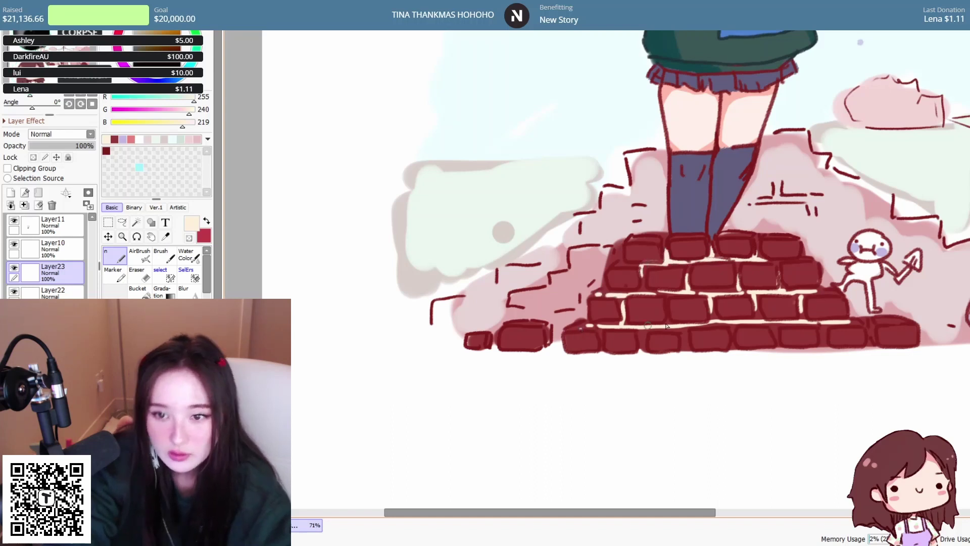
{"action": "scroll", "coordinate": [614, 328], "scroll_direction": "down", "scroll_amount": 3}
{"action": "scroll", "coordinate": [614, 327], "scroll_direction": "up", "scroll_amount": 4}
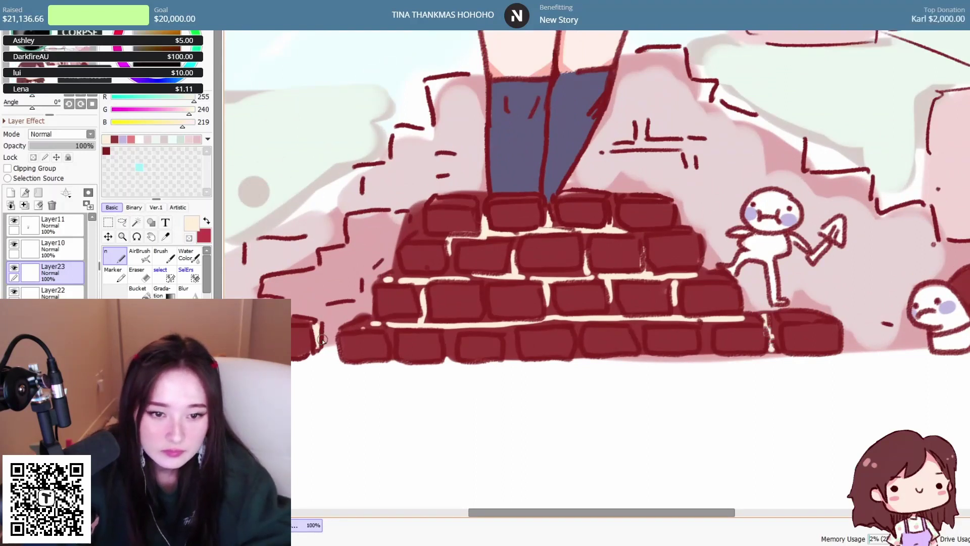
{"action": "scroll", "coordinate": [571, 318], "scroll_direction": "down", "scroll_amount": 2}
{"action": "scroll", "coordinate": [571, 317], "scroll_direction": "down", "scroll_amount": 2}
{"action": "scroll", "coordinate": [568, 305], "scroll_direction": "up", "scroll_amount": 4}
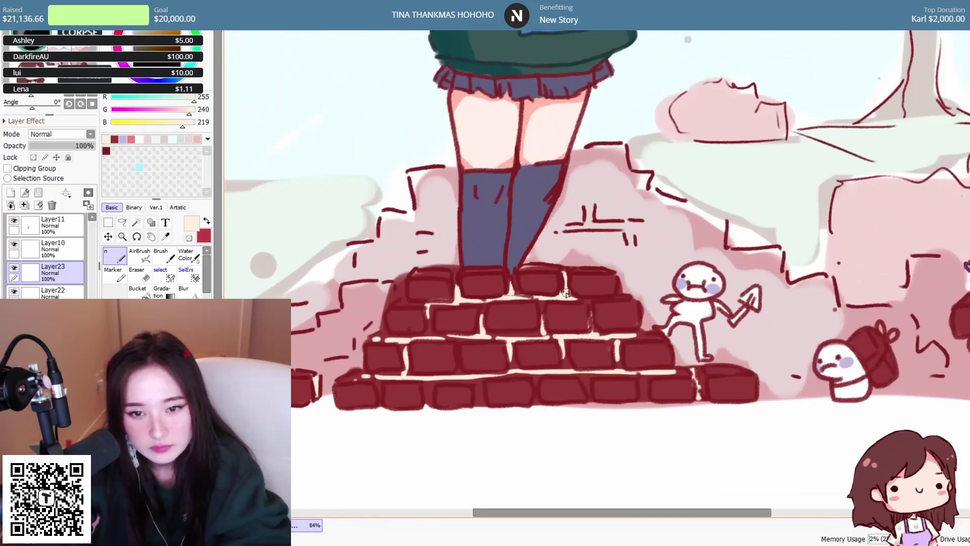
{"action": "scroll", "coordinate": [635, 299], "scroll_direction": "down", "scroll_amount": 3}
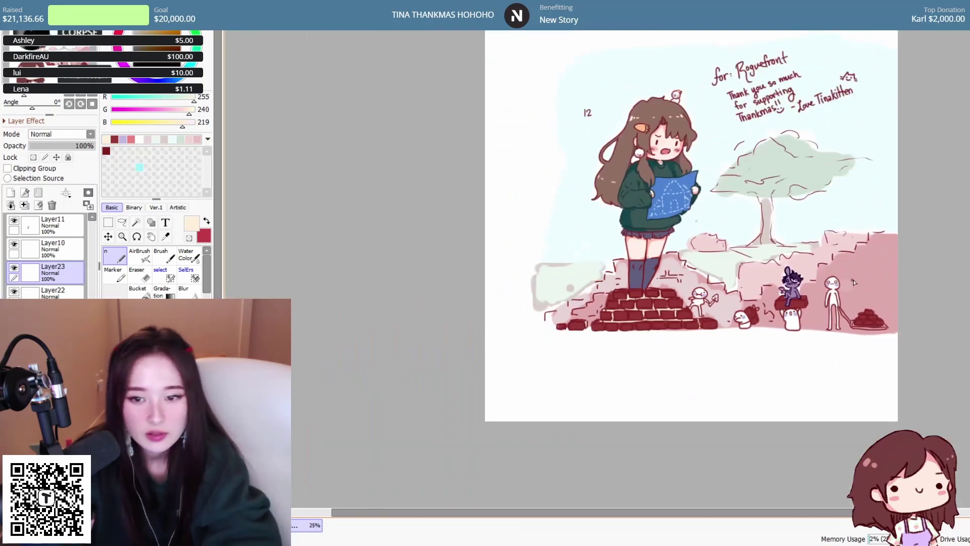
{"action": "scroll", "coordinate": [871, 335], "scroll_direction": "up", "scroll_amount": 4}
{"action": "scroll", "coordinate": [871, 335], "scroll_direction": "down", "scroll_amount": 5}
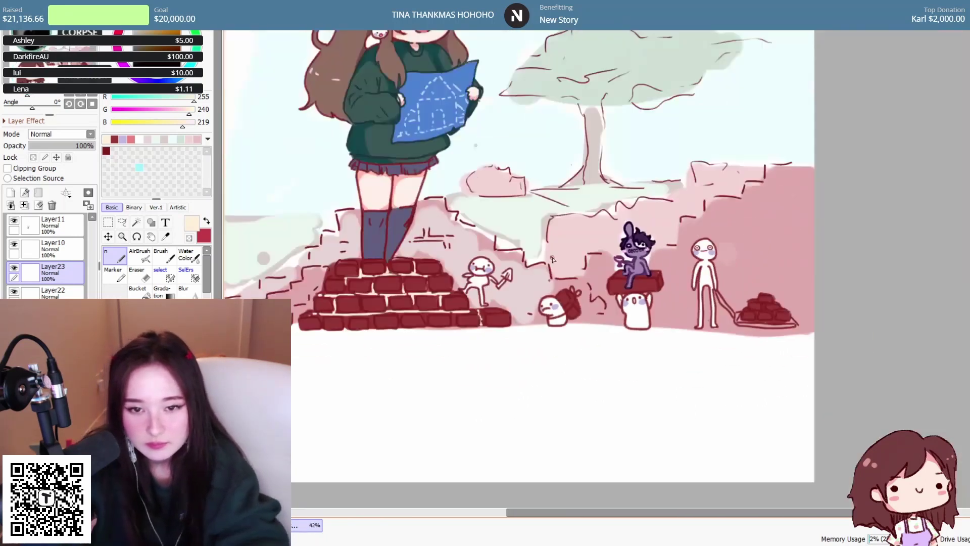
{"action": "scroll", "coordinate": [393, 223], "scroll_direction": "up", "scroll_amount": 1}
{"action": "scroll", "coordinate": [405, 227], "scroll_direction": "up", "scroll_amount": 4}
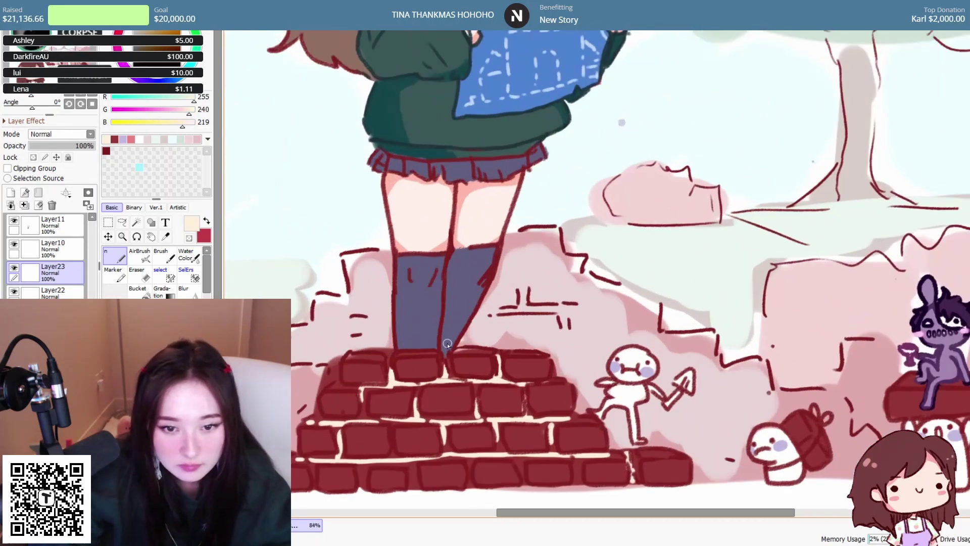
{"action": "scroll", "coordinate": [703, 304], "scroll_direction": "down", "scroll_amount": 4}
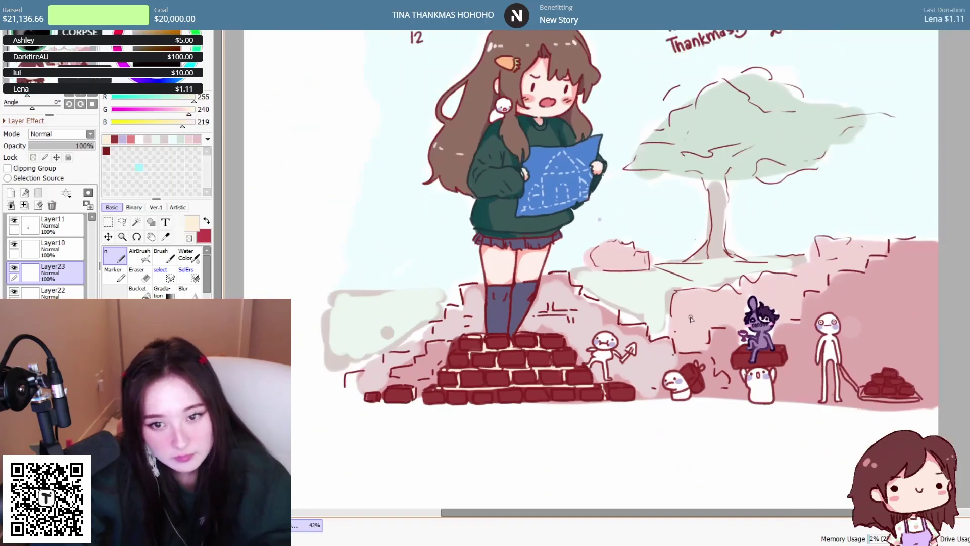
Sample white, RGB 255, 255, 255, and paint white clouds across the pale blue sky on a lower layer
{"action": "scroll", "coordinate": [678, 306], "scroll_direction": "up", "scroll_amount": 3}
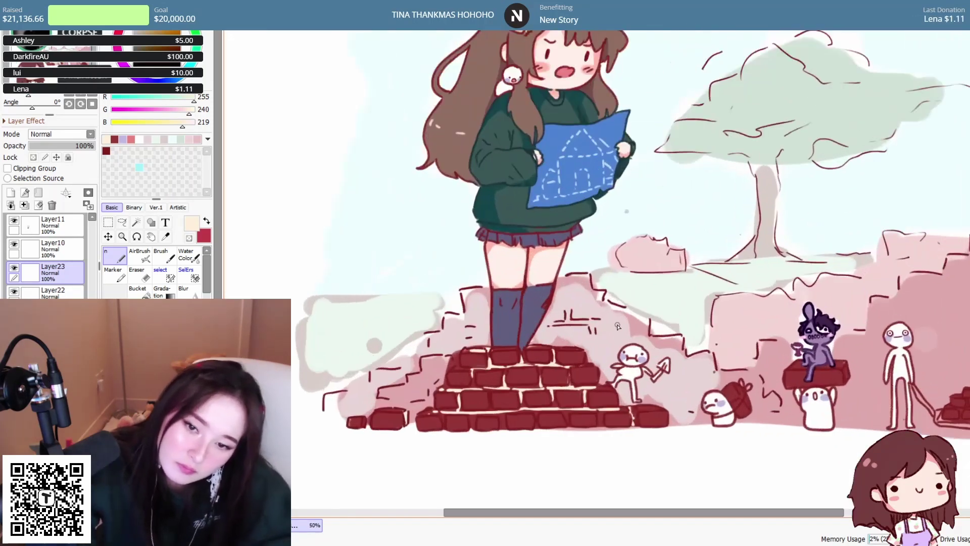
{"action": "scroll", "coordinate": [556, 288], "scroll_direction": "down", "scroll_amount": 3}
{"action": "scroll", "coordinate": [461, 274], "scroll_direction": "up", "scroll_amount": 2}
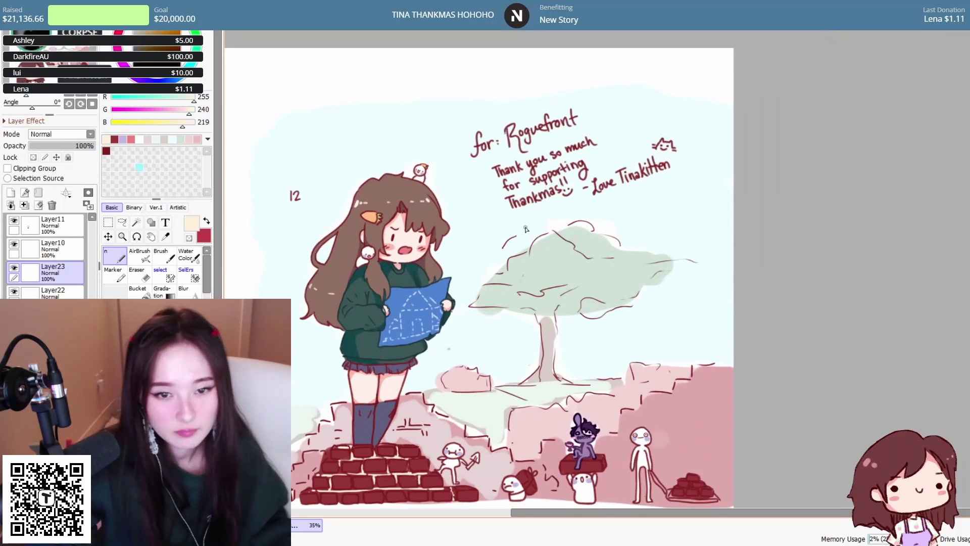
{"action": "left_click", "coordinate": [475, 239], "text": "alt"}
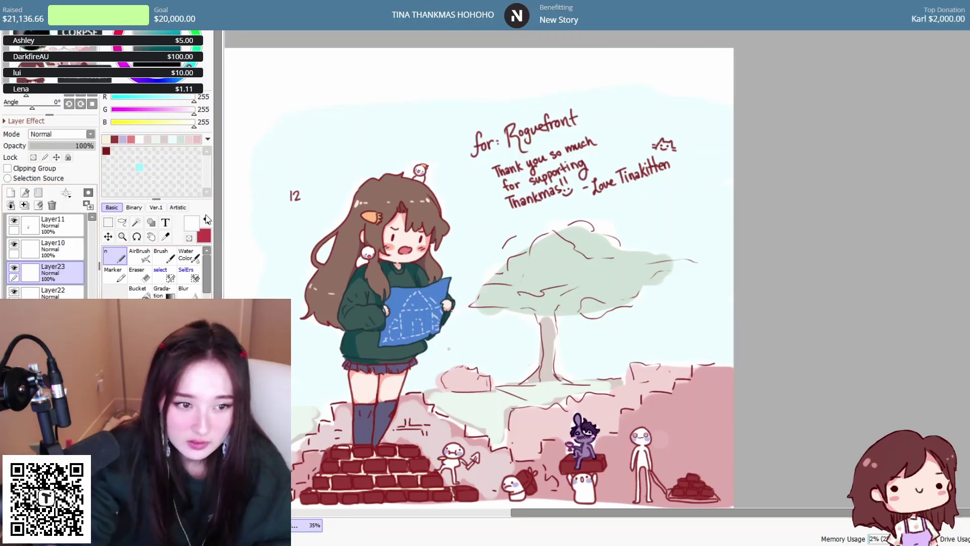
{"action": "scroll", "coordinate": [46, 253], "scroll_direction": "down", "scroll_amount": 1}
{"action": "left_click", "coordinate": [46, 313]}
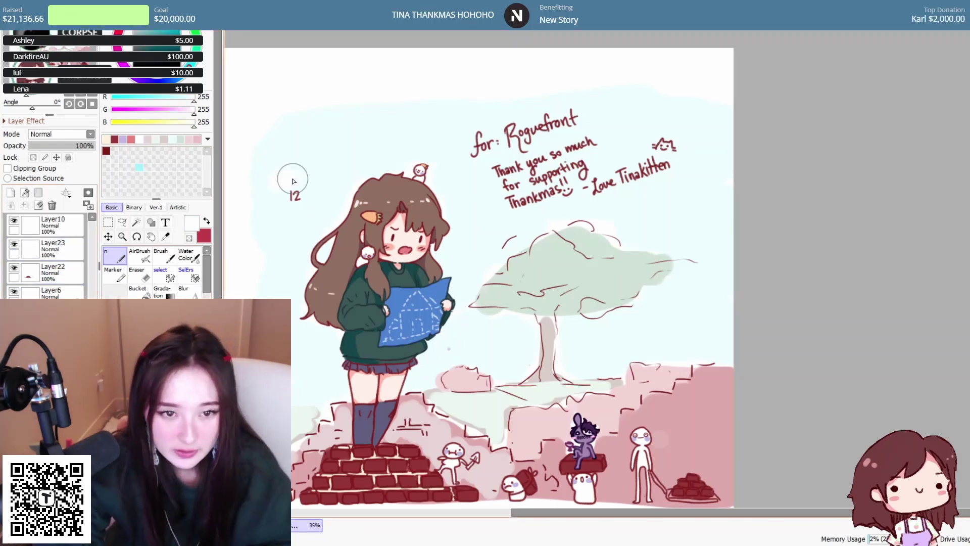
{"action": "left_click", "coordinate": [361, 214], "text": "alt"}
{"action": "left_click", "coordinate": [295, 204], "text": "alt"}
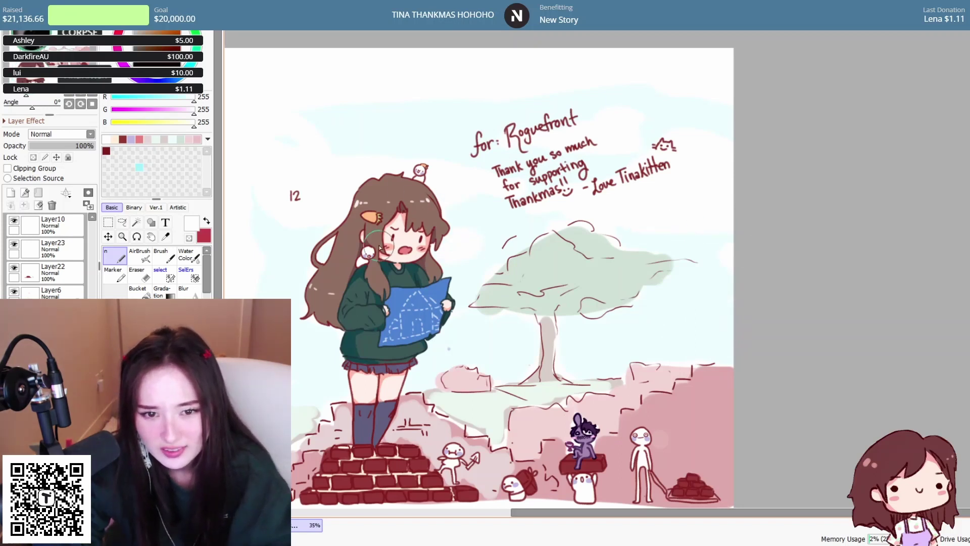
{"action": "mouse_move", "coordinate": [347, 130]}
{"action": "left_mouse_down"}
{"action": "mouse_move", "coordinate": [297, 133]}
{"action": "mouse_move", "coordinate": [308, 135]}
{"action": "mouse_move", "coordinate": [299, 142]}
{"action": "mouse_move", "coordinate": [290, 119]}
{"action": "mouse_move", "coordinate": [310, 156]}
{"action": "left_mouse_up"}
Paint white over the outer left side of the sky and grassy ground to give the scene a straighter edge
{"action": "scroll", "coordinate": [726, 191], "scroll_direction": "down", "scroll_amount": 3}
{"action": "scroll", "coordinate": [279, 209], "scroll_direction": "up", "scroll_amount": 1}
{"action": "left_click_drag", "start_coordinate": [364, 269], "coordinate": [372, 233]}
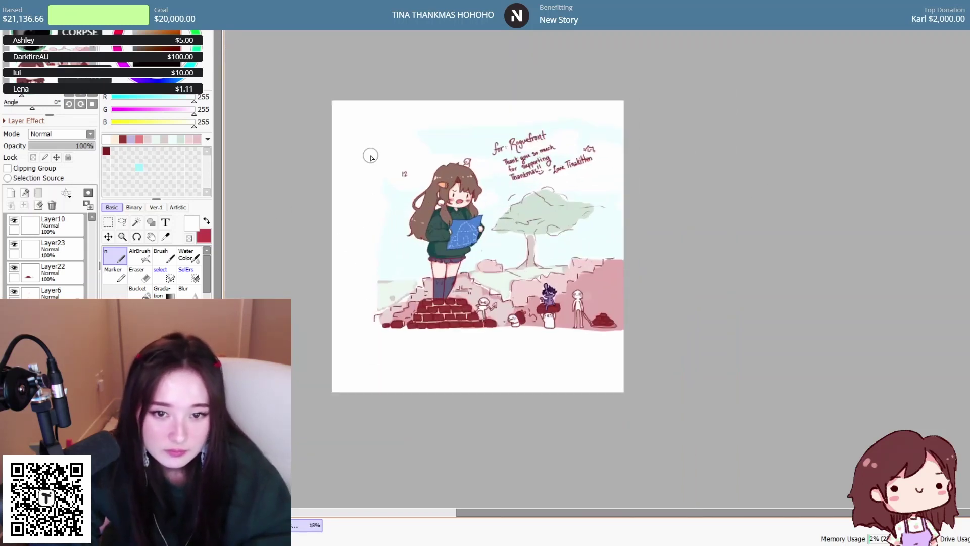
{"action": "scroll", "coordinate": [409, 132], "scroll_direction": "up", "scroll_amount": 1}
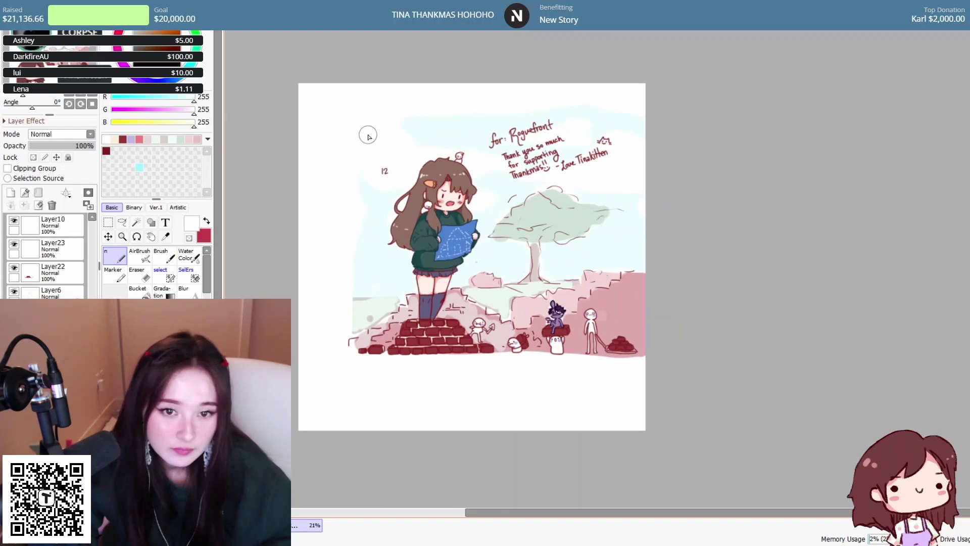
{"action": "scroll", "coordinate": [378, 136], "scroll_direction": "up", "scroll_amount": 2}
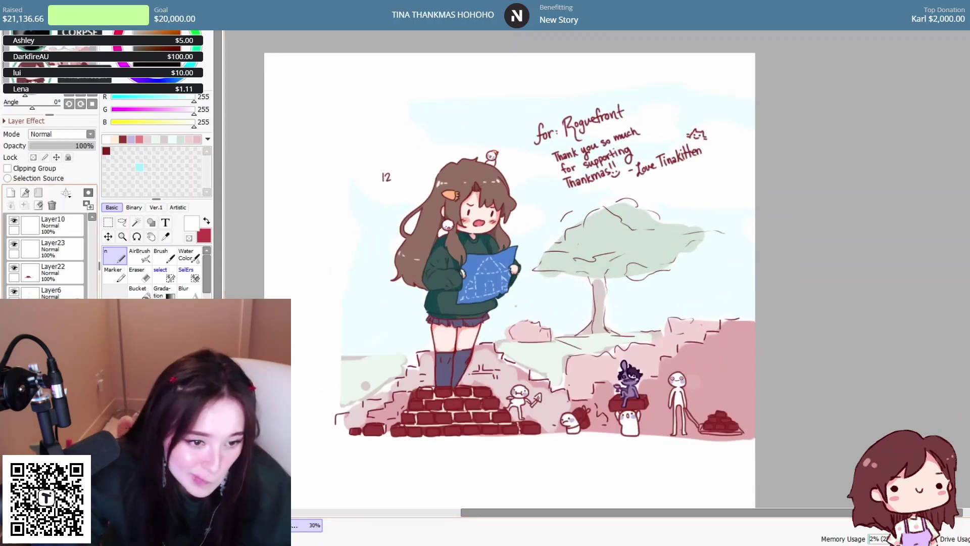
Turn off the transparency lock on Layer2 and erase the handwritten "12" beside the girl's hair
{"action": "scroll", "coordinate": [48, 255], "scroll_direction": "down", "scroll_amount": 5}
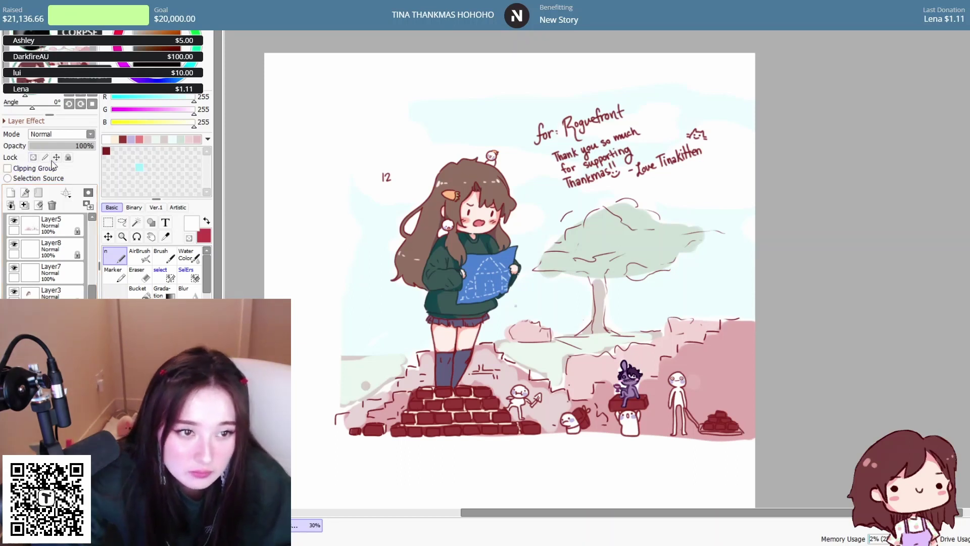
{"action": "key", "text": "e"}
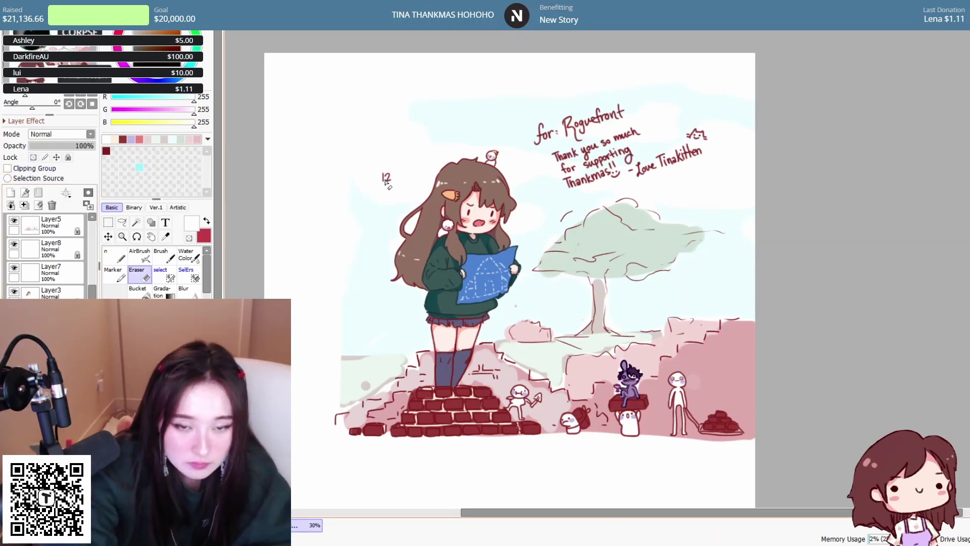
{"action": "scroll", "coordinate": [45, 256], "scroll_direction": "up", "scroll_amount": 5}
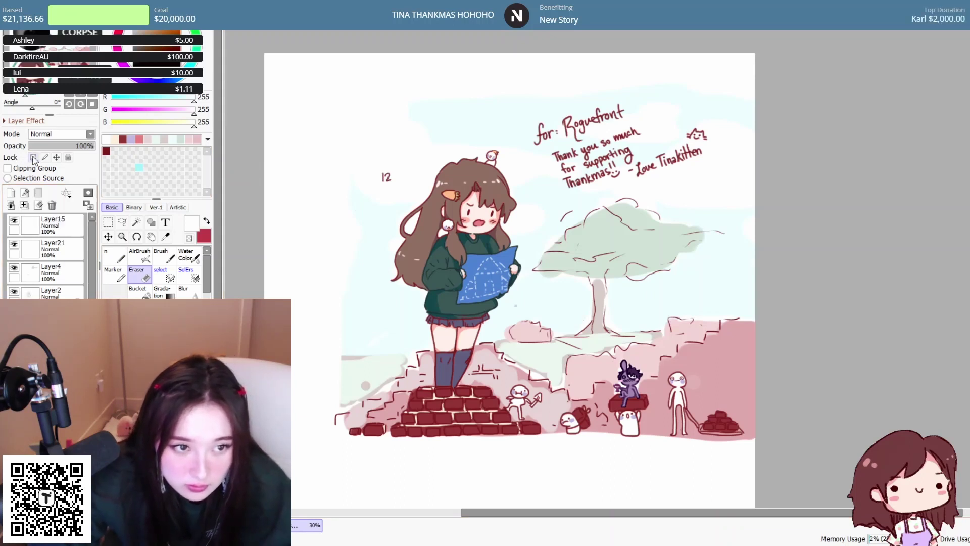
{"action": "scroll", "coordinate": [375, 164], "scroll_direction": "up", "scroll_amount": 4}
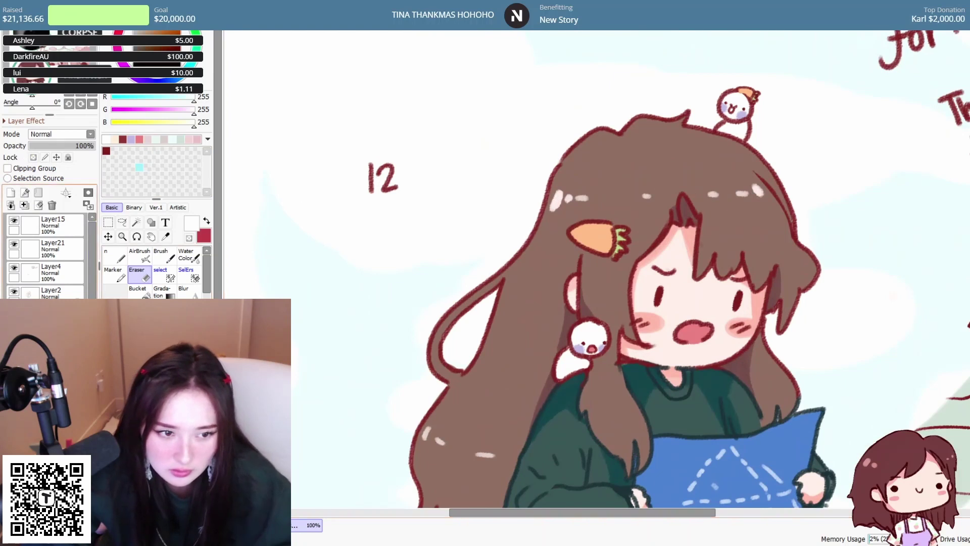
{"action": "left_click", "coordinate": [55, 273]}
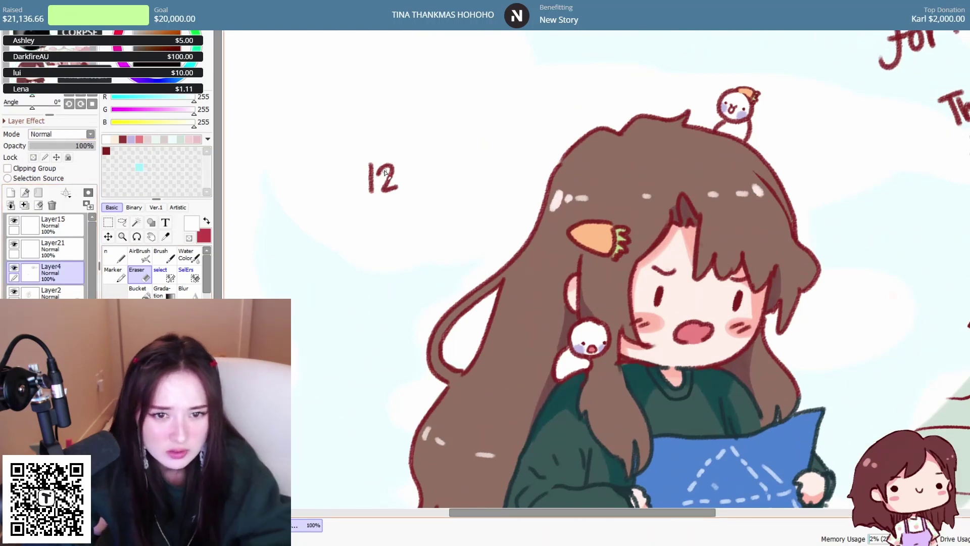
{"action": "left_click", "coordinate": [59, 289]}
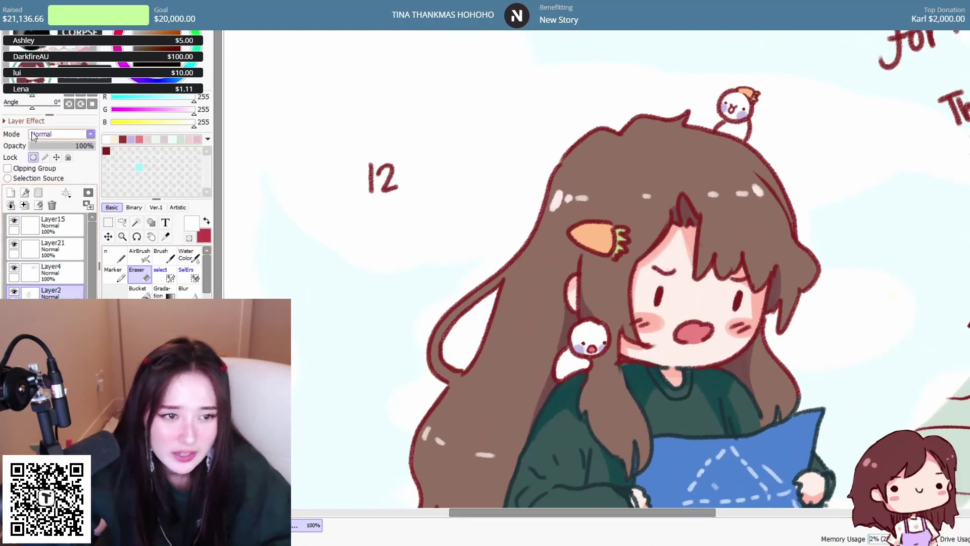
{"action": "mouse_move", "coordinate": [388, 177]}
{"action": "left_mouse_down"}
{"action": "mouse_move", "coordinate": [498, 143]}
{"action": "mouse_move", "coordinate": [383, 187]}
{"action": "mouse_move", "coordinate": [389, 163]}
{"action": "mouse_move", "coordinate": [400, 196]}
{"action": "mouse_move", "coordinate": [370, 159]}
{"action": "mouse_move", "coordinate": [366, 210]}
{"action": "left_mouse_up"}
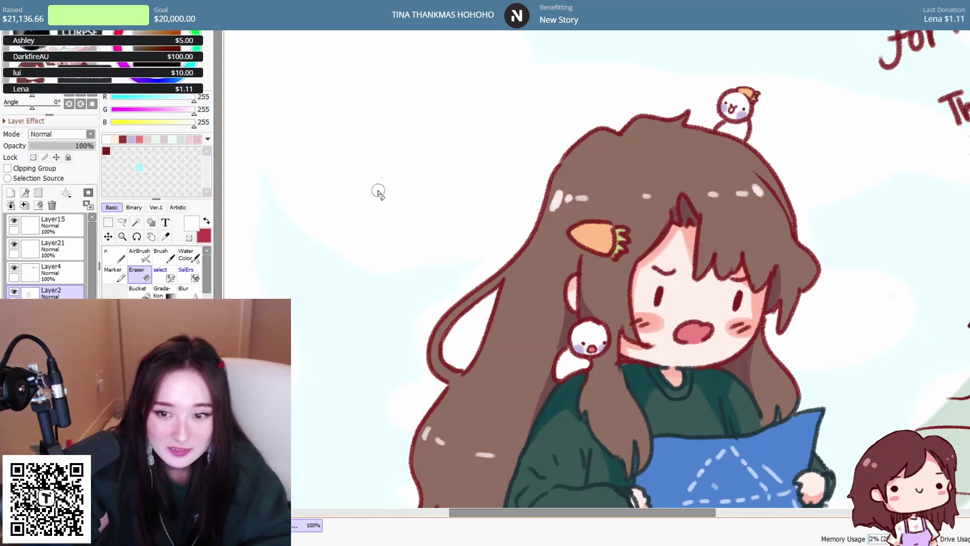
{"action": "scroll", "coordinate": [372, 192], "scroll_direction": "down", "scroll_amount": 7}
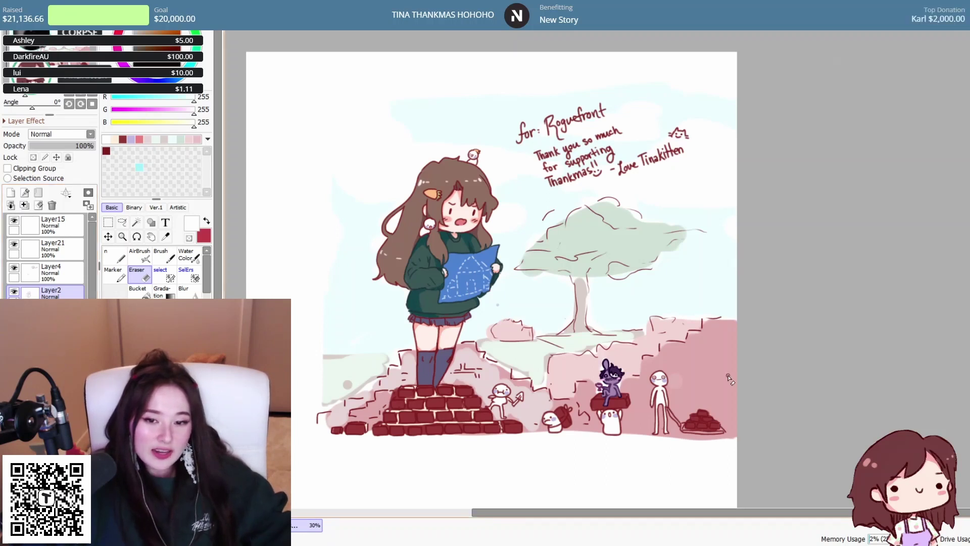
{"action": "scroll", "coordinate": [750, 457], "scroll_direction": "down", "scroll_amount": 3}
{"action": "scroll", "coordinate": [750, 457], "scroll_direction": "up", "scroll_amount": 2}
{"action": "scroll", "coordinate": [750, 457], "scroll_direction": "down", "scroll_amount": 1}
{"action": "scroll", "coordinate": [750, 457], "scroll_direction": "up", "scroll_amount": 2}
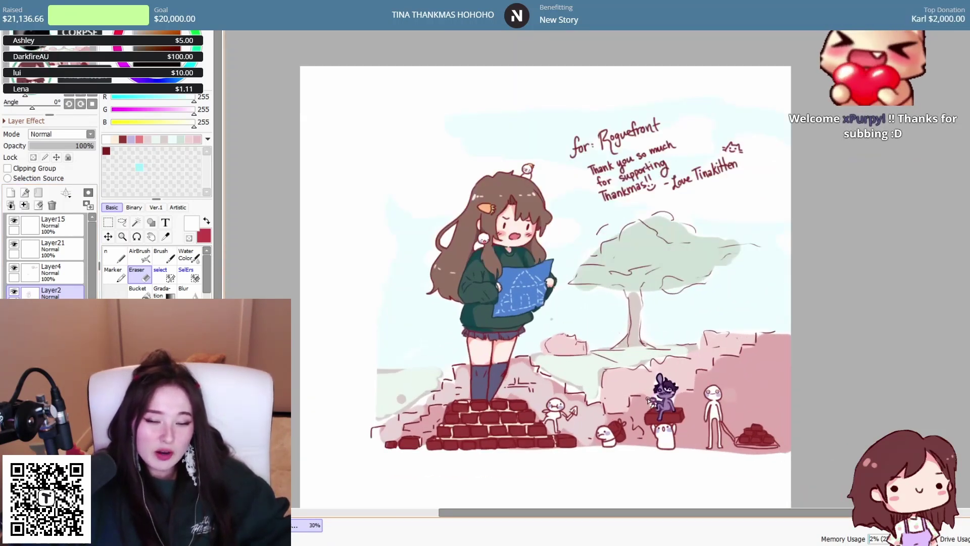
{"action": "scroll", "coordinate": [649, 402], "scroll_direction": "down", "scroll_amount": 1}
{"action": "scroll", "coordinate": [595, 370], "scroll_direction": "up", "scroll_amount": 1}
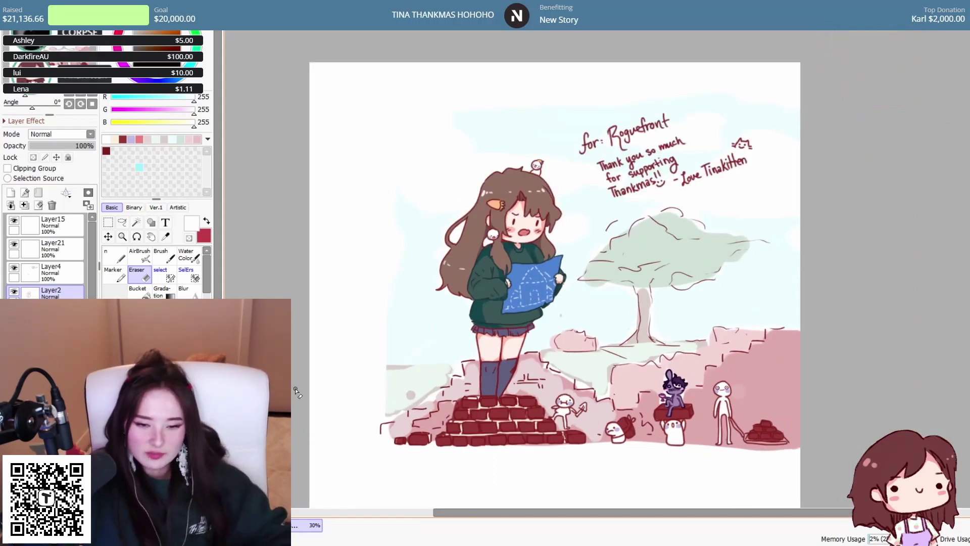
On Layer15, cover the stray dots in the left grass and beside the girl with sampled pale green and sky blue
{"action": "scroll", "coordinate": [396, 398], "scroll_direction": "up", "scroll_amount": 2}
{"action": "left_click", "coordinate": [404, 365], "text": "alt"}
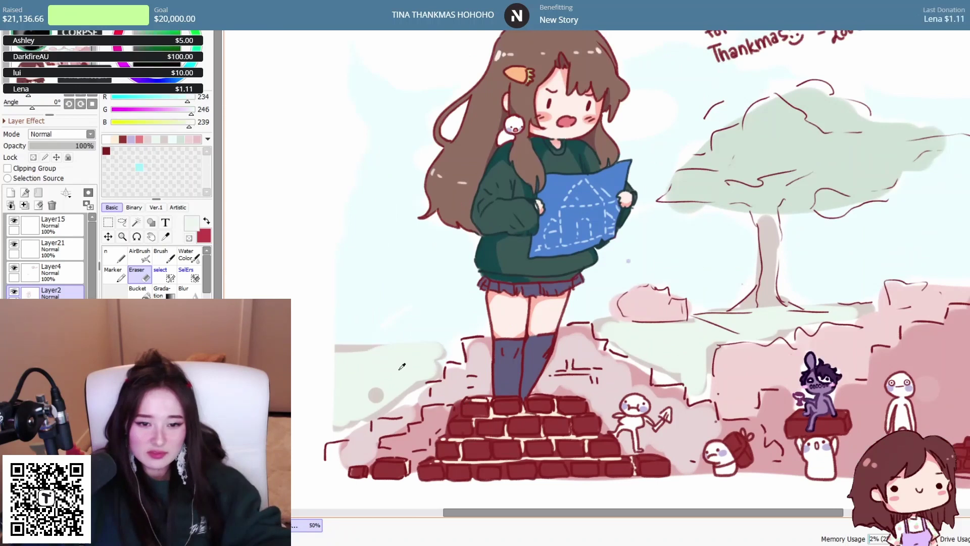
{"action": "left_click", "coordinate": [65, 232]}
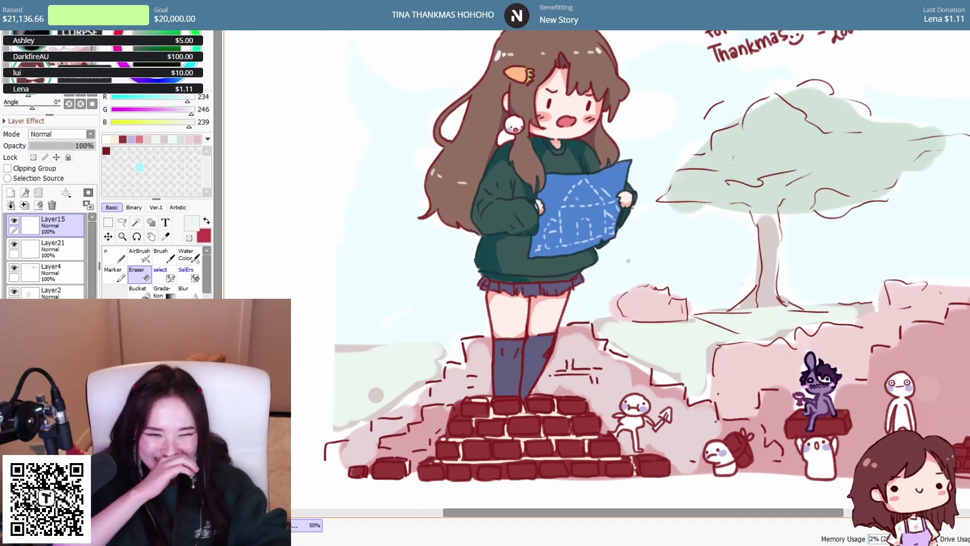
{"action": "key", "text": "n"}
{"action": "left_click", "coordinate": [374, 394]}
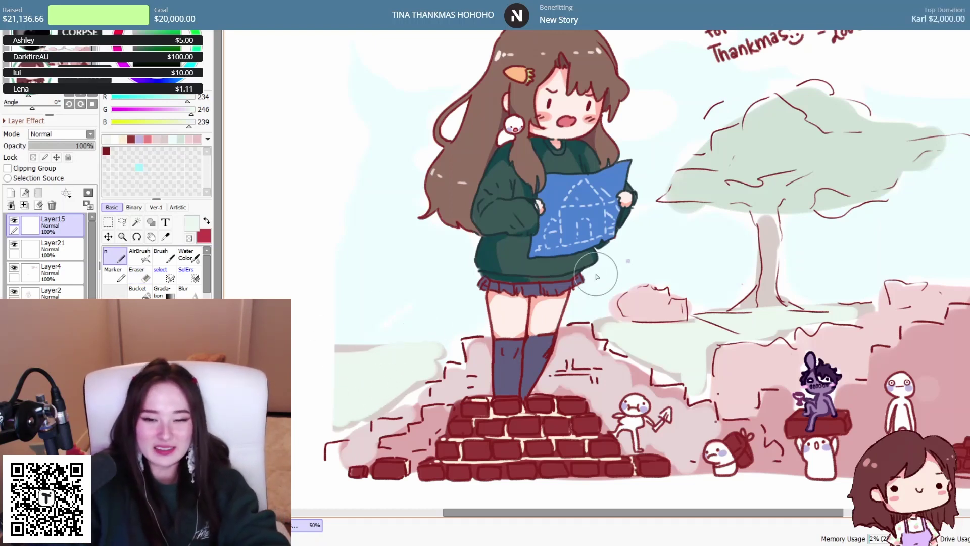
{"action": "left_click", "coordinate": [637, 251], "text": "alt"}
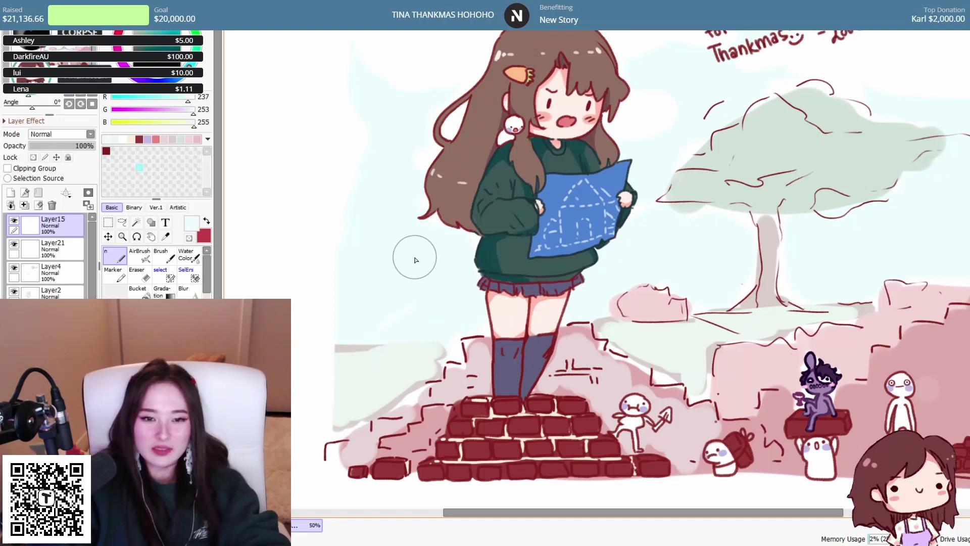
Sample the wall's pink, RGB 222, 169, 171, and cover the pale spot on the wall beside the tall white figure
{"action": "scroll", "coordinate": [474, 277], "scroll_direction": "down", "scroll_amount": 2}
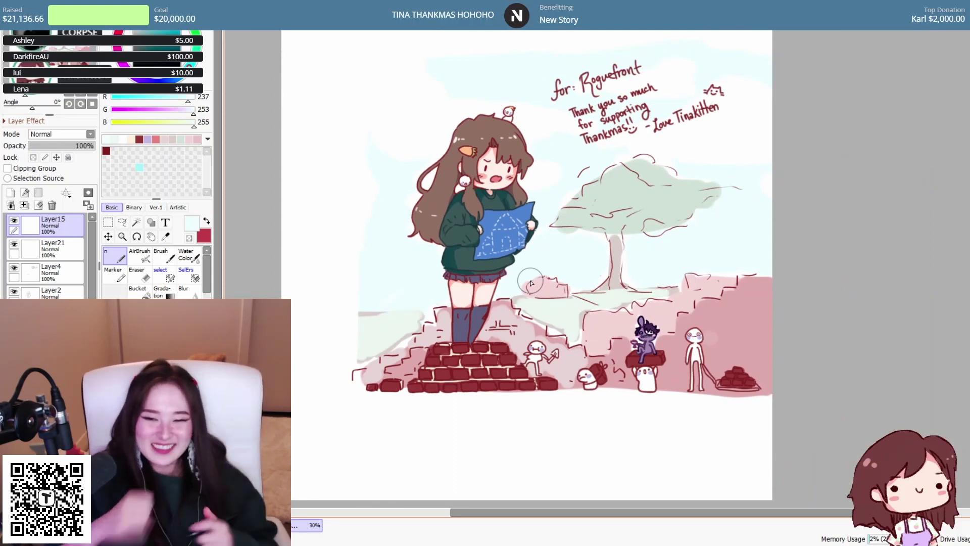
{"action": "right_click", "coordinate": [778, 337]}
{"action": "scroll", "coordinate": [728, 336], "scroll_direction": "up", "scroll_amount": 2}
{"action": "scroll", "coordinate": [721, 344], "scroll_direction": "up", "scroll_amount": 1}
{"action": "scroll", "coordinate": [699, 342], "scroll_direction": "down", "scroll_amount": 1}
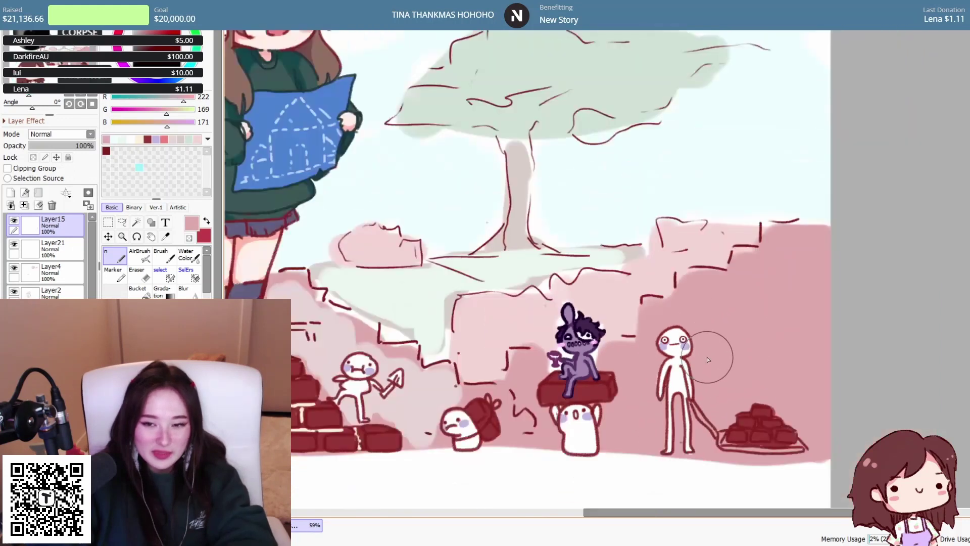
{"action": "scroll", "coordinate": [709, 357], "scroll_direction": "down", "scroll_amount": 1}
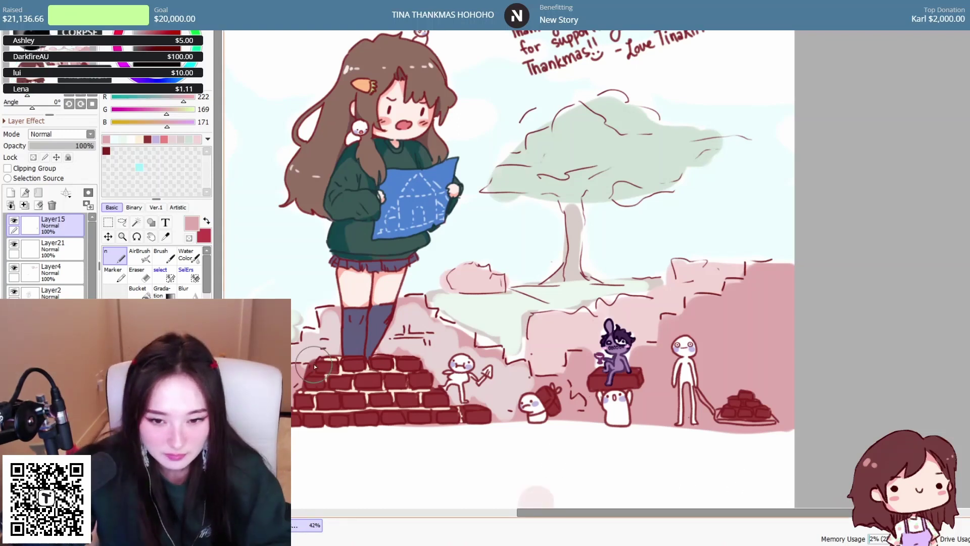
Erase the stray pink dot in the white area below the ground on Layer15
{"action": "scroll", "coordinate": [744, 381], "scroll_direction": "down", "scroll_amount": 3}
{"action": "scroll", "coordinate": [744, 381], "scroll_direction": "up", "scroll_amount": 3}
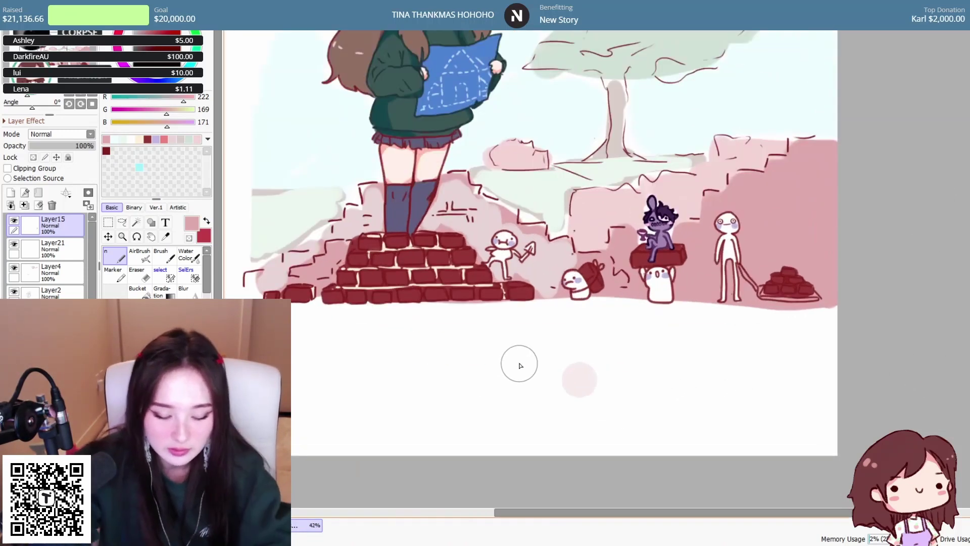
{"action": "key", "text": "e"}
{"action": "mouse_move", "coordinate": [581, 378]}
{"action": "left_mouse_down"}
{"action": "mouse_move", "coordinate": [683, 350]}
{"action": "mouse_move", "coordinate": [584, 362]}
{"action": "mouse_move", "coordinate": [604, 378]}
{"action": "mouse_move", "coordinate": [558, 390]}
{"action": "mouse_move", "coordinate": [648, 377]}
{"action": "left_mouse_up"}
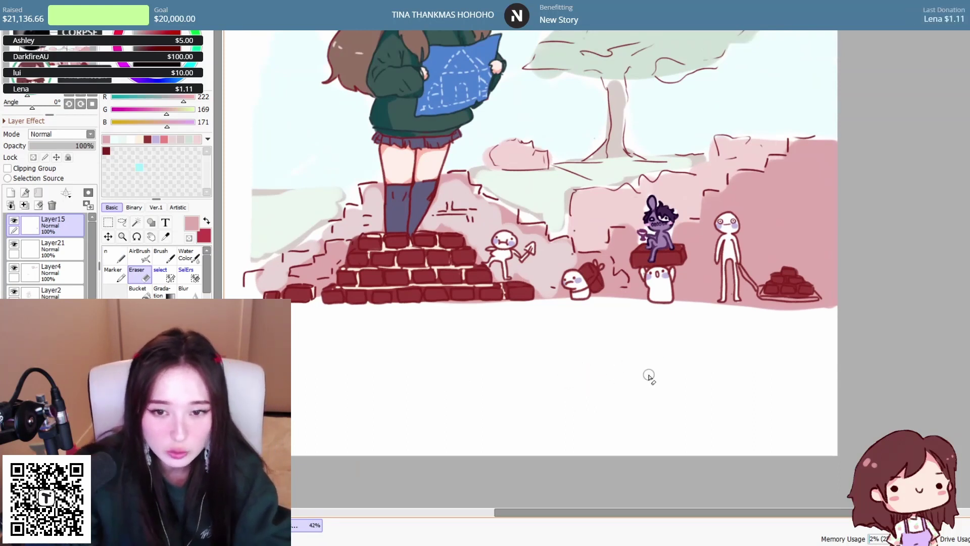
Set the brush colour to cream, RGB 255, 248, 234, and paint a cream patch behind the thank-you lettering on a lower layer
{"action": "scroll", "coordinate": [647, 377], "scroll_direction": "up", "scroll_amount": 2}
{"action": "scroll", "coordinate": [602, 397], "scroll_direction": "down", "scroll_amount": 5}
{"action": "scroll", "coordinate": [651, 174], "scroll_direction": "up", "scroll_amount": 2}
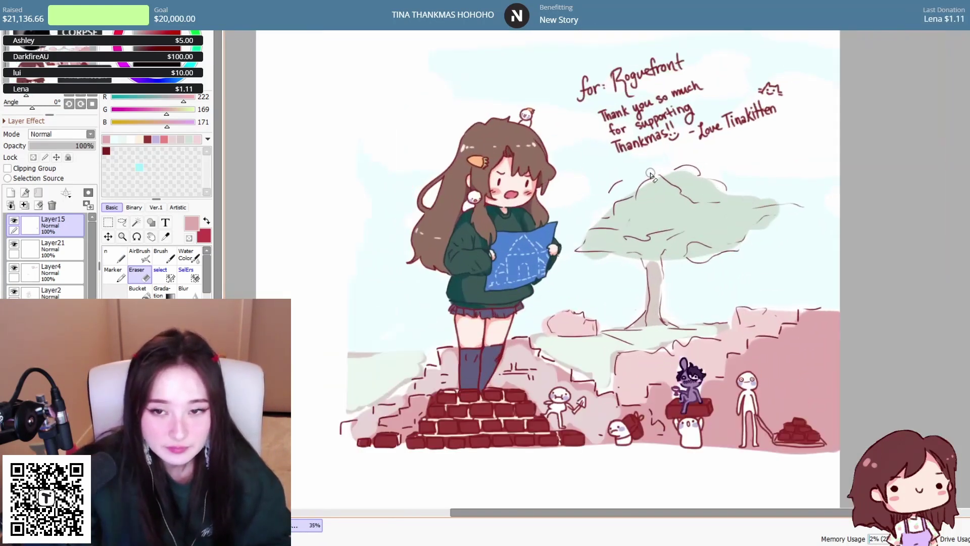
{"action": "scroll", "coordinate": [644, 146], "scroll_direction": "down", "scroll_amount": 1}
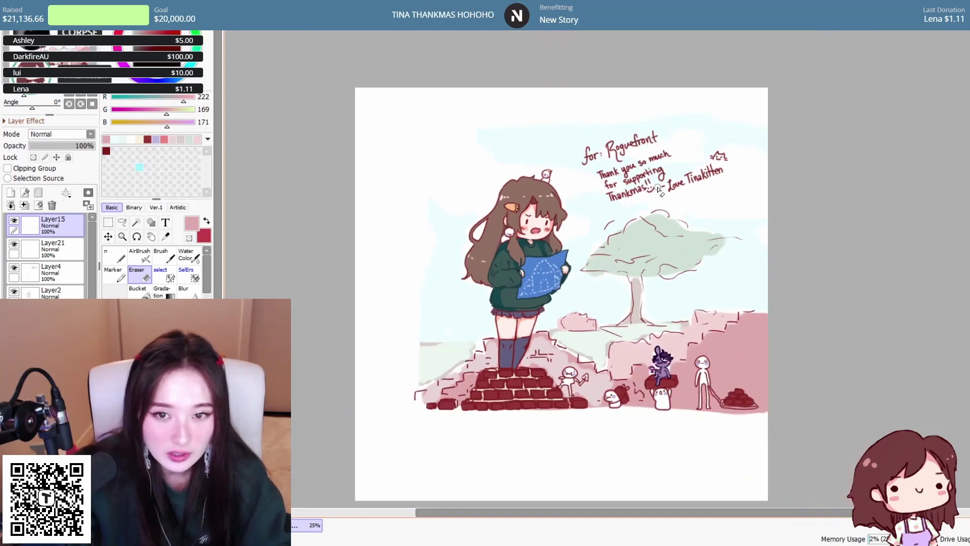
{"action": "scroll", "coordinate": [688, 146], "scroll_direction": "up", "scroll_amount": 3}
{"action": "left_click_drag", "start_coordinate": [166, 114], "coordinate": [160, 116]}
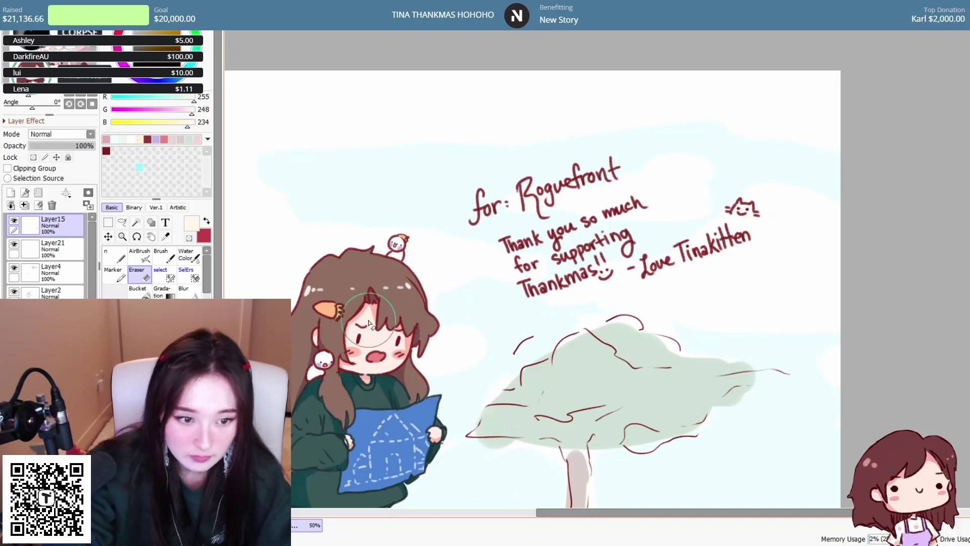
{"action": "key", "text": "]"}
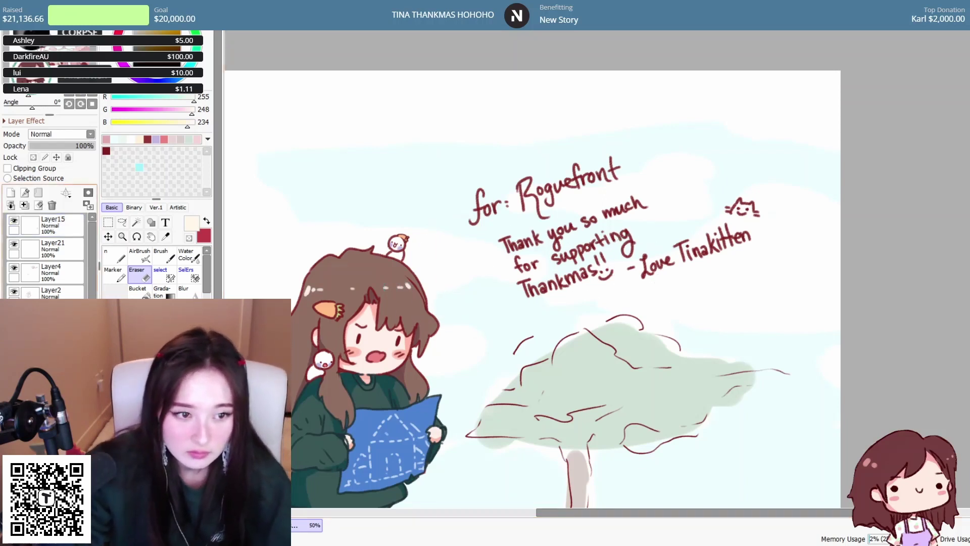
{"action": "scroll", "coordinate": [48, 255], "scroll_direction": "down", "scroll_amount": 2}
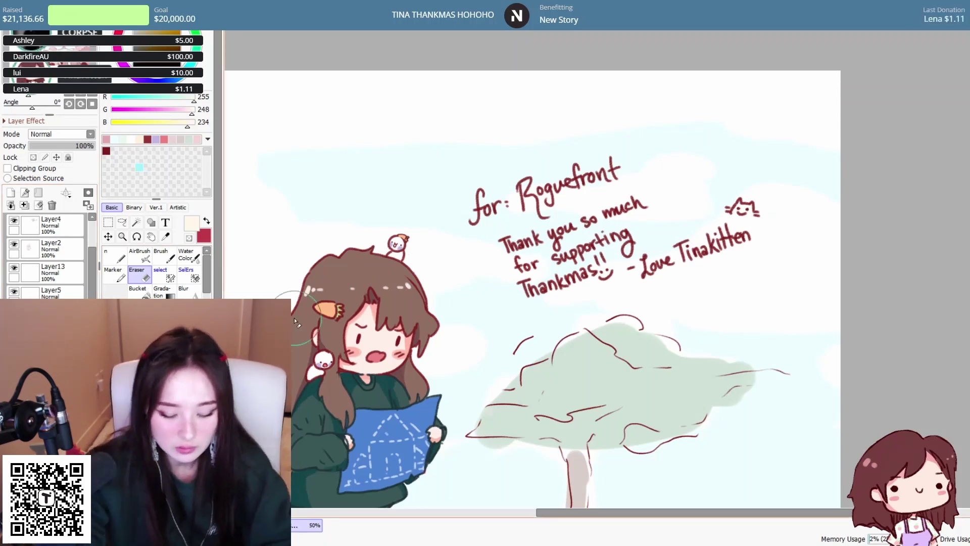
{"action": "key", "text": "n"}
{"action": "mouse_move", "coordinate": [520, 222]}
{"action": "left_mouse_down"}
{"action": "mouse_move", "coordinate": [560, 184]}
{"action": "mouse_move", "coordinate": [596, 188]}
{"action": "mouse_move", "coordinate": [610, 165]}
{"action": "mouse_move", "coordinate": [525, 221]}
{"action": "mouse_move", "coordinate": [527, 236]}
{"action": "mouse_move", "coordinate": [502, 278]}
{"action": "mouse_move", "coordinate": [601, 286]}
{"action": "mouse_move", "coordinate": [675, 259]}
{"action": "mouse_move", "coordinate": [717, 260]}
{"action": "mouse_move", "coordinate": [506, 301]}
{"action": "mouse_move", "coordinate": [469, 219]}
{"action": "mouse_move", "coordinate": [476, 195]}
{"action": "left_mouse_up"}
{"action": "mouse_move", "coordinate": [642, 172]}
{"action": "left_mouse_down"}
{"action": "mouse_move", "coordinate": [733, 202]}
{"action": "mouse_move", "coordinate": [762, 232]}
{"action": "mouse_move", "coordinate": [704, 262]}
{"action": "left_mouse_up"}
{"action": "scroll", "coordinate": [866, 95], "scroll_direction": "down", "scroll_amount": 3}
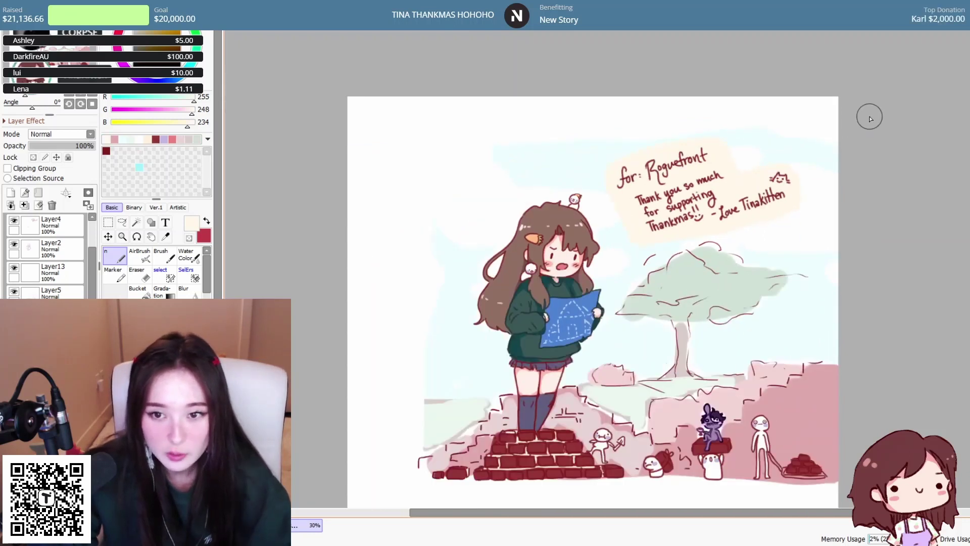
Crop the canvas to a rectangular selection around the sky, characters and bricks, and clear the selection
{"action": "scroll", "coordinate": [842, 158], "scroll_direction": "up", "scroll_amount": 2}
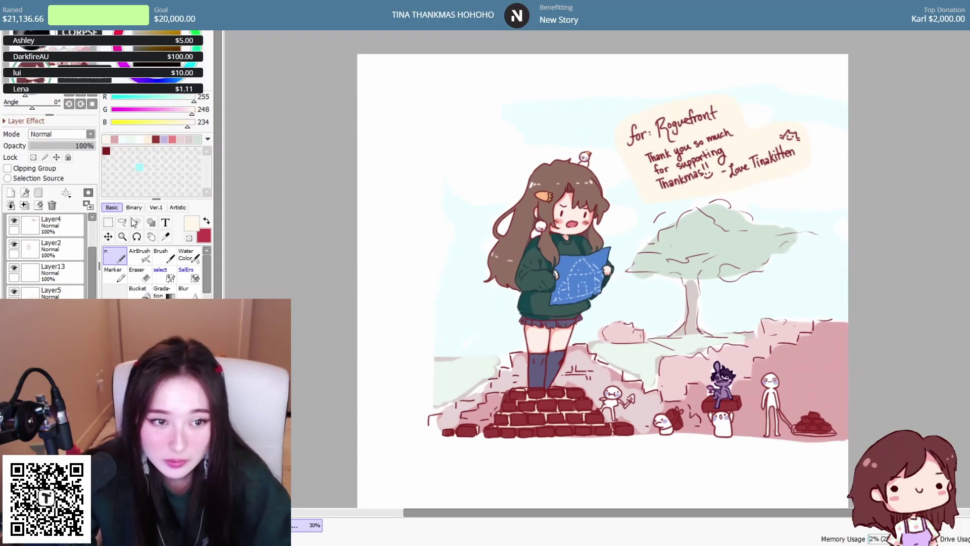
{"action": "left_click", "coordinate": [107, 222]}
{"action": "mouse_move", "coordinate": [439, 107]}
{"action": "left_mouse_down"}
{"action": "mouse_move", "coordinate": [555, 383]}
{"action": "mouse_move", "coordinate": [595, 437]}
{"action": "mouse_move", "coordinate": [849, 440]}
{"action": "left_mouse_up"}
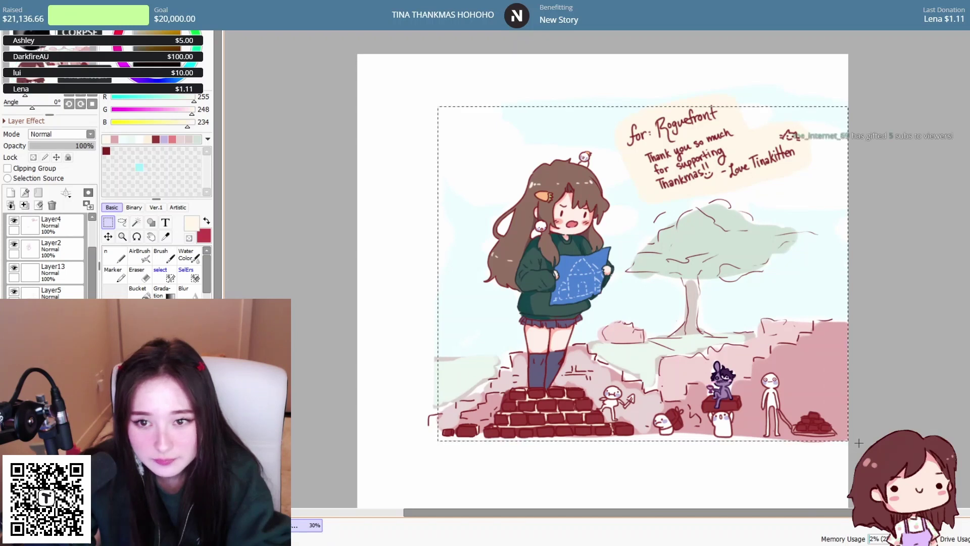
{"action": "left_click", "coordinate": [431, 94]}
{"action": "mouse_move", "coordinate": [439, 104]}
{"action": "left_mouse_down"}
{"action": "mouse_move", "coordinate": [667, 314]}
{"action": "mouse_move", "coordinate": [857, 442]}
{"action": "left_mouse_up"}
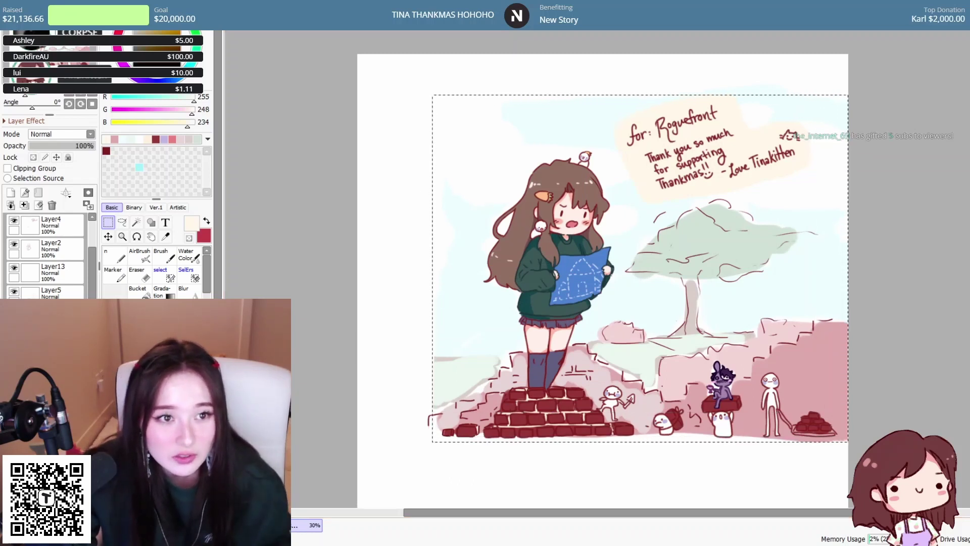
{"action": "left_click", "coordinate": [110, 48]}
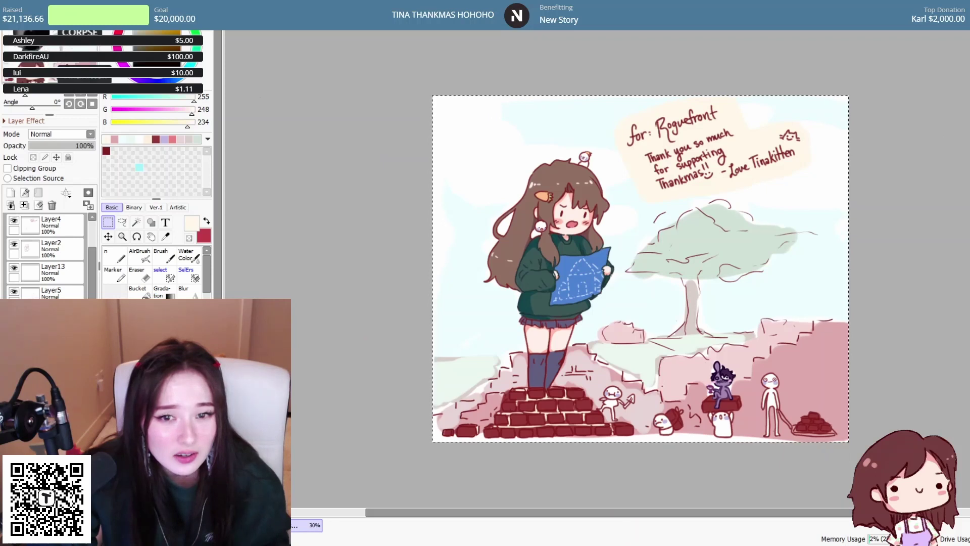
{"action": "left_click", "coordinate": [943, 220]}
{"action": "scroll", "coordinate": [771, 350], "scroll_direction": "up", "scroll_amount": 3}
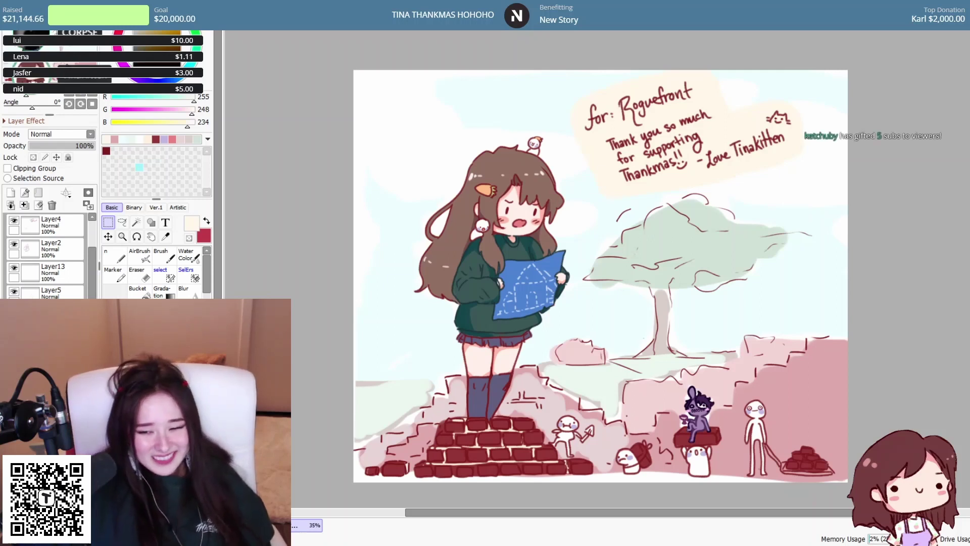
{"action": "key", "text": "ctrl+plus"}
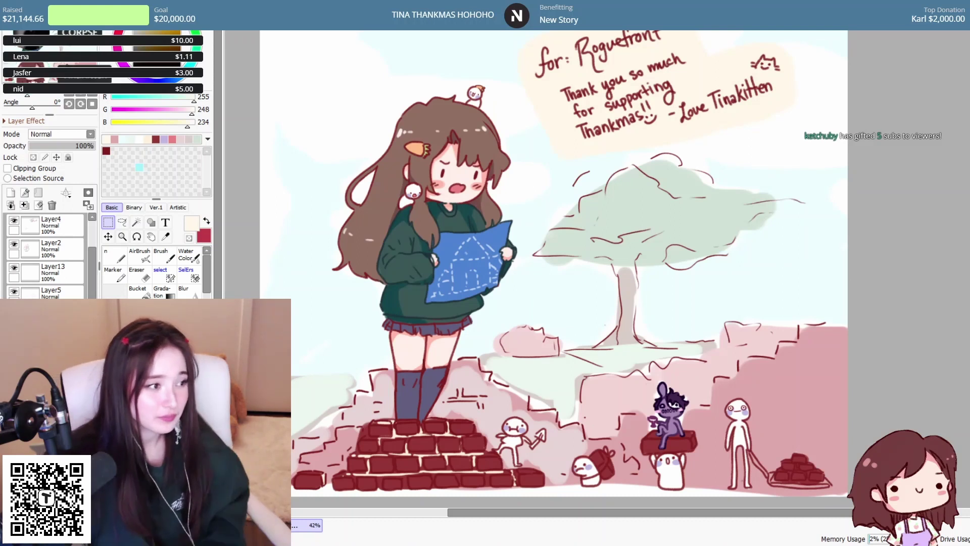
{"action": "scroll", "coordinate": [554, 264], "scroll_direction": "down", "scroll_amount": 1}
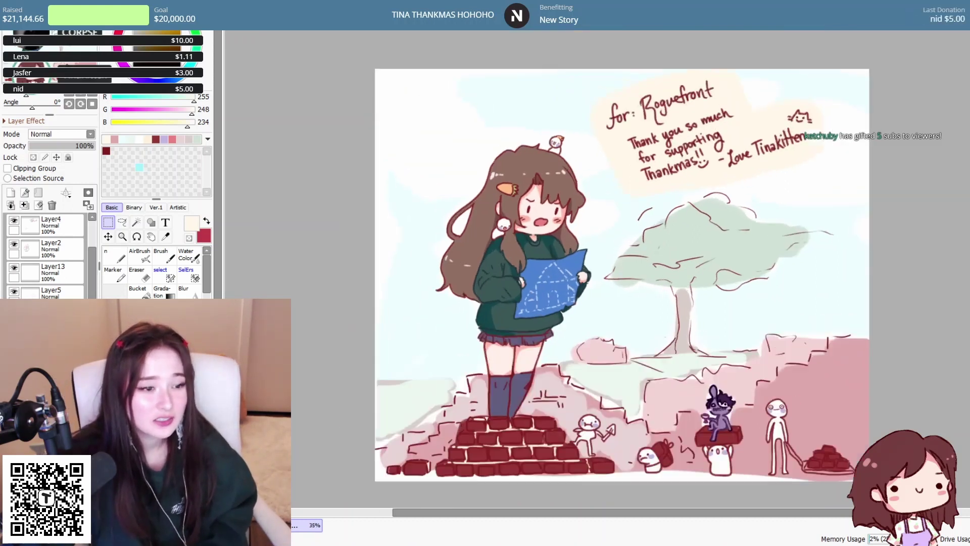